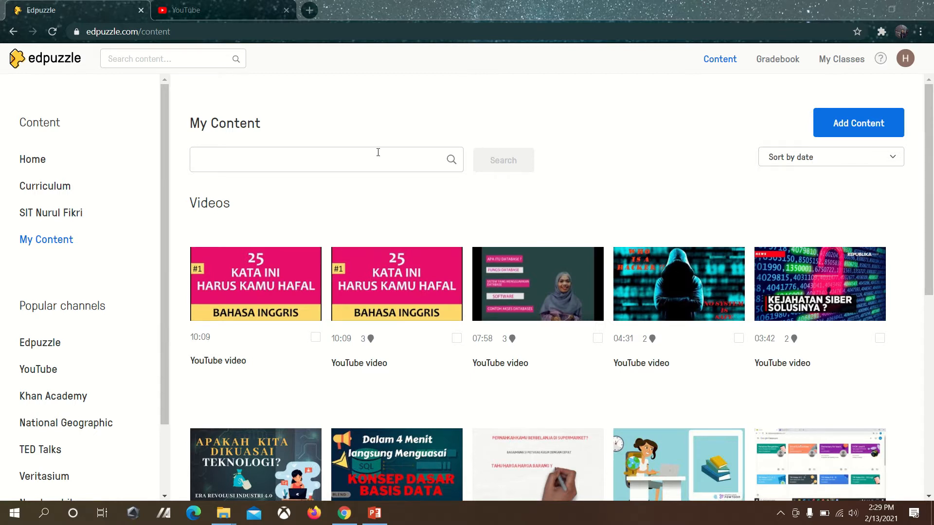
Browse the video collections of the Edpuzzle and YouTube channels
left_click(54, 345)
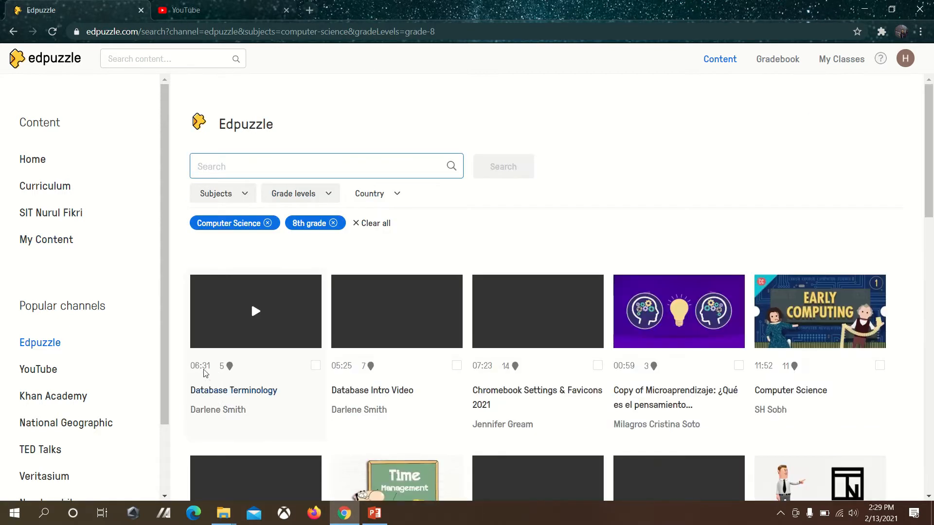
left_click(49, 368)
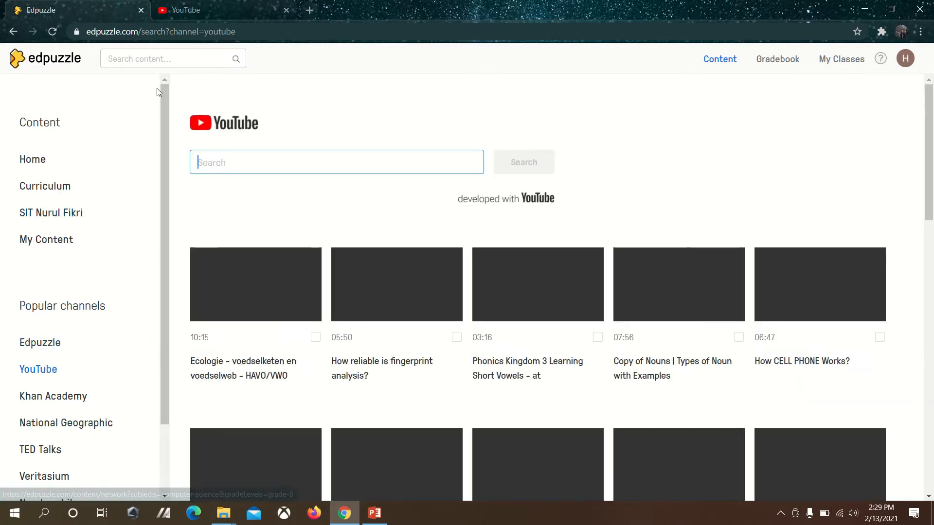
Switch to YouTube and search for "dampak positif dan negatif perkembangan teknologi"
left_click(209, 7)
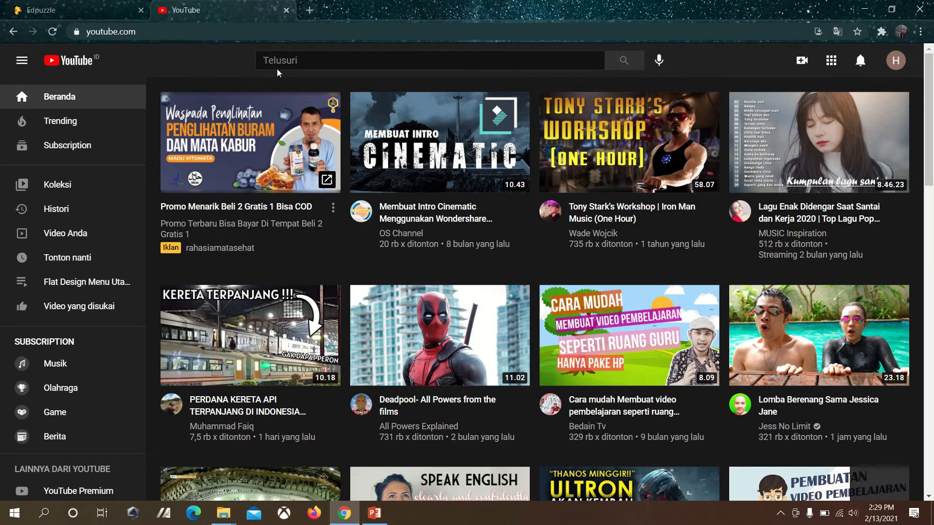
left_click(300, 64)
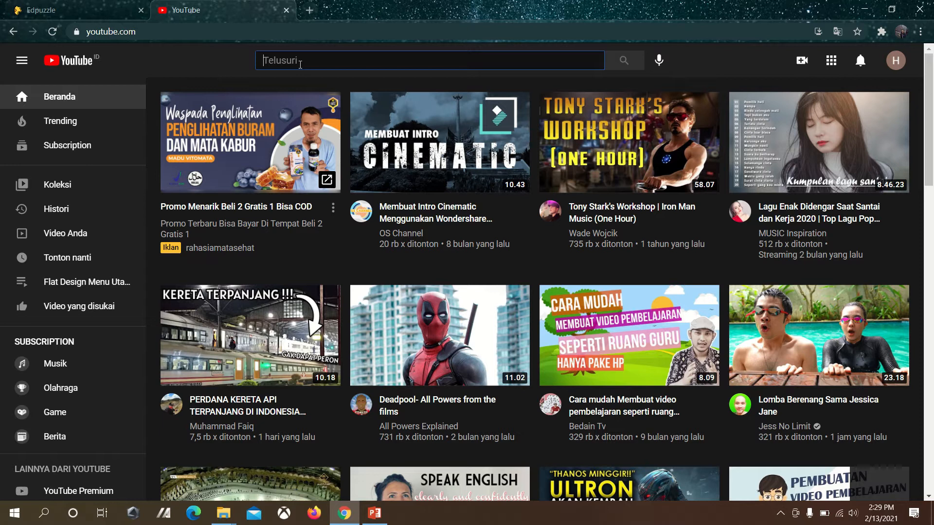
left_click(301, 65)
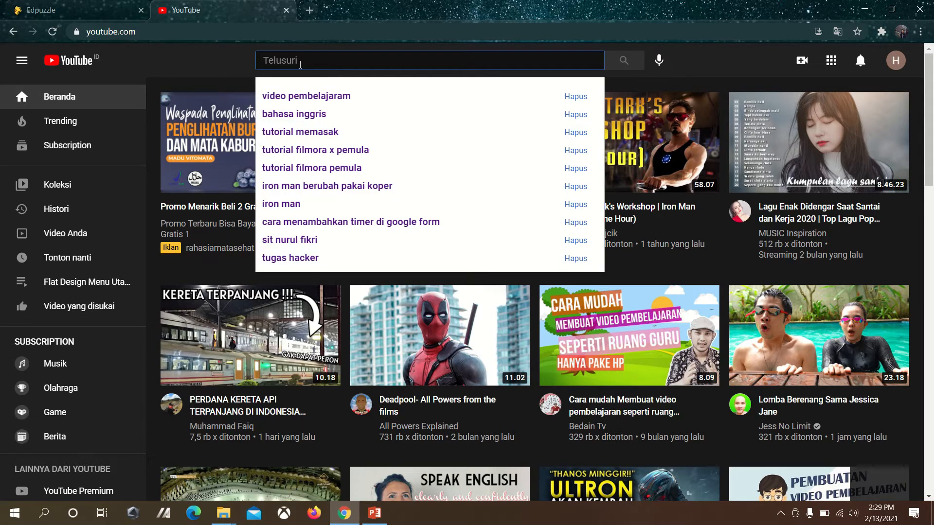
type("dampak")
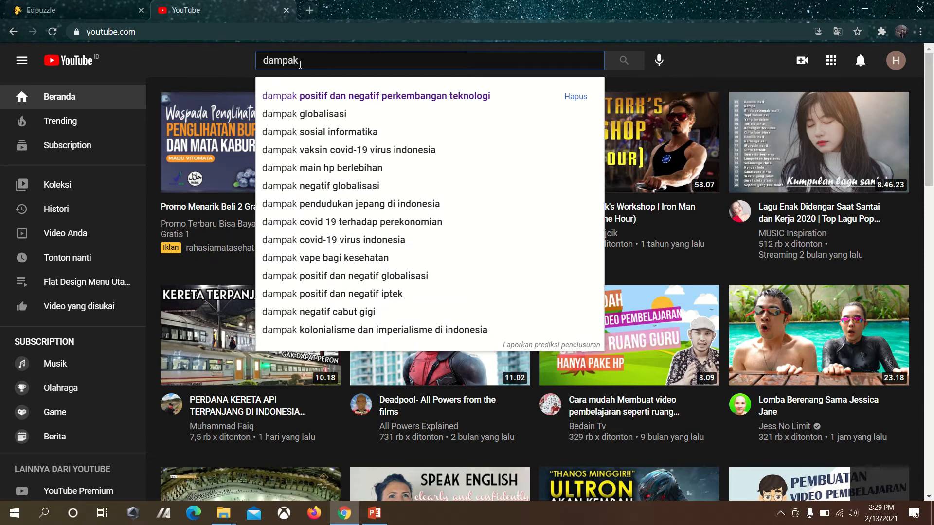
left_click(324, 100)
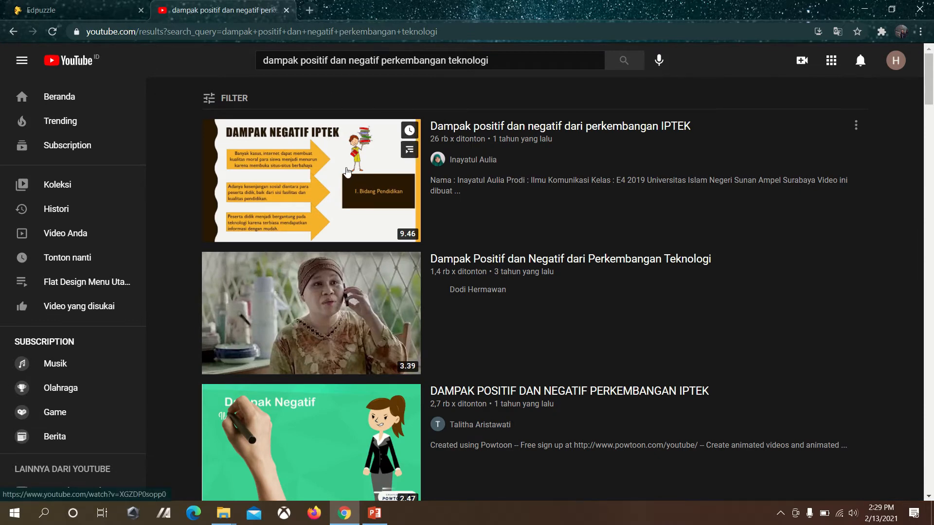
Open the video "Dampak positif dan negatif dari perkembangan IPTEK", pause it and copy its link
left_click(347, 172)
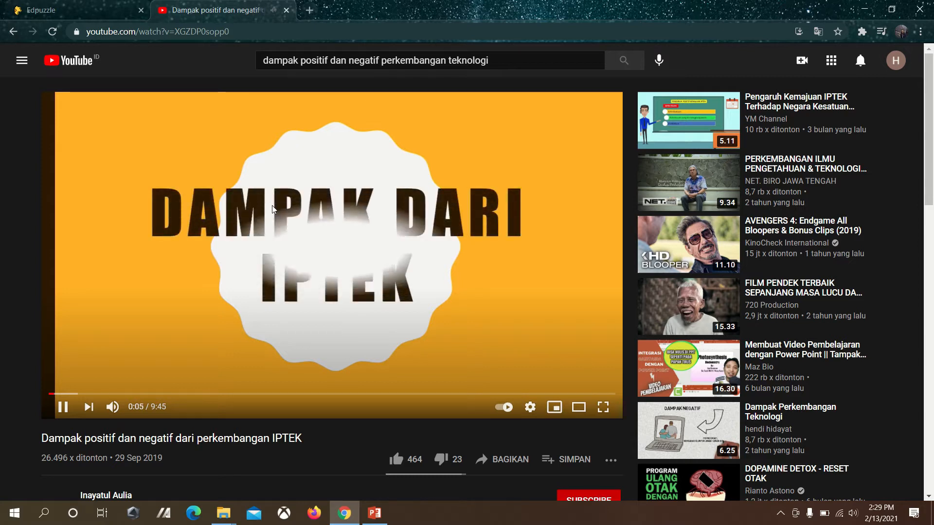
left_click(272, 209)
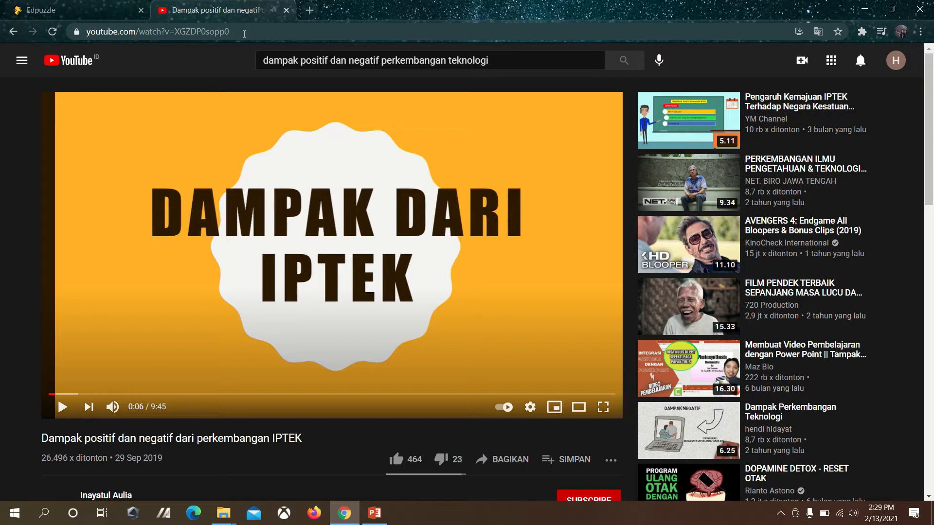
left_click(244, 32)
key("ctrl+c")
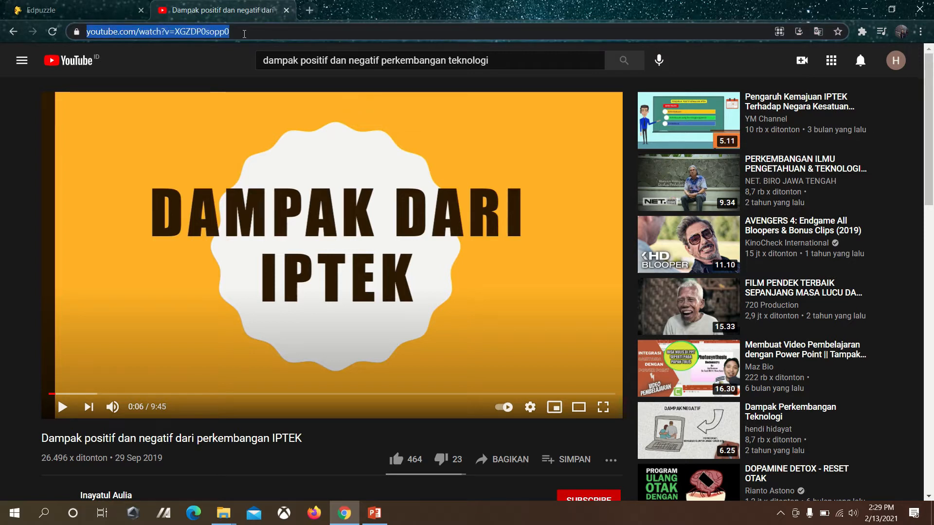
Switch to Edpuzzle and search the content with the copied YouTube link to open the video in the editor
left_click(104, 4)
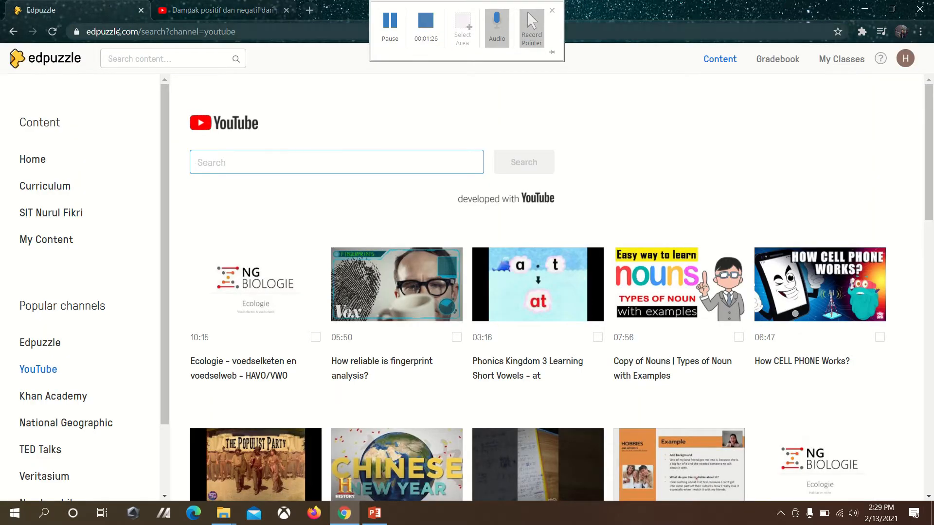
left_click(122, 58)
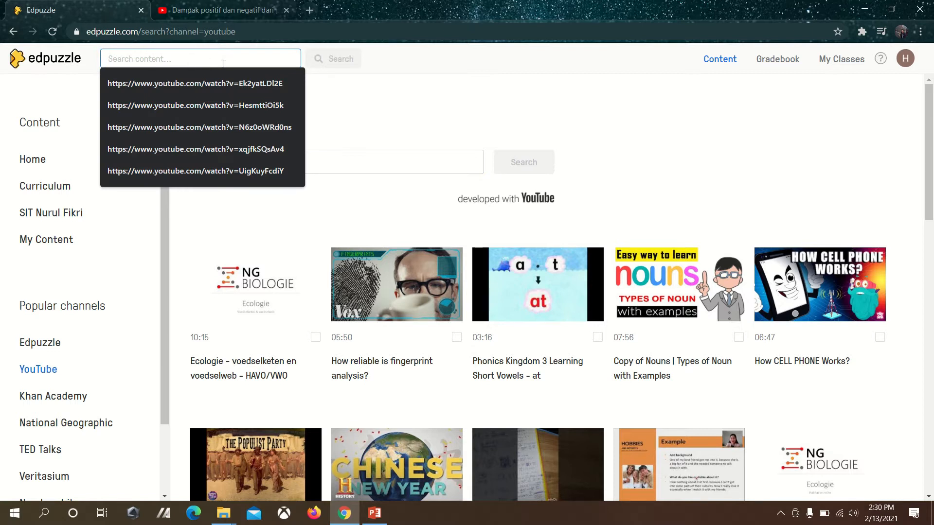
key("ctrl+v")
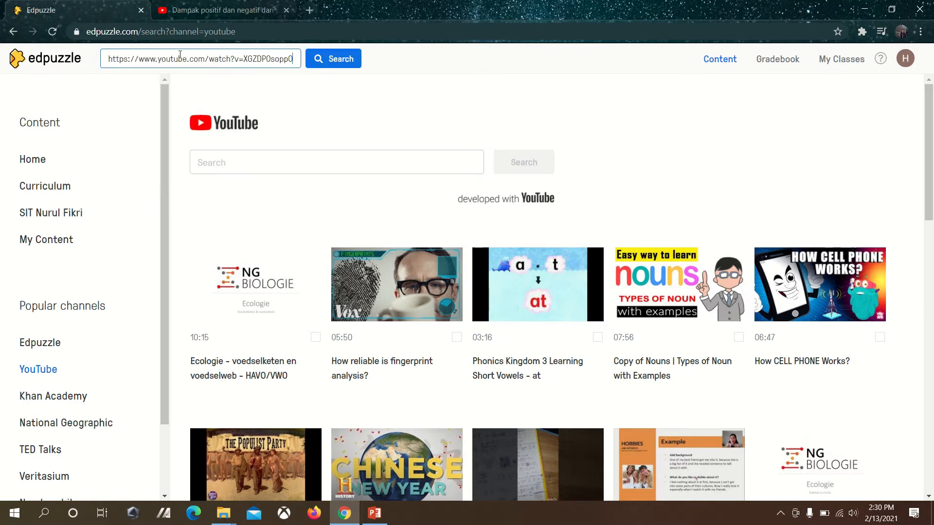
left_click(339, 59)
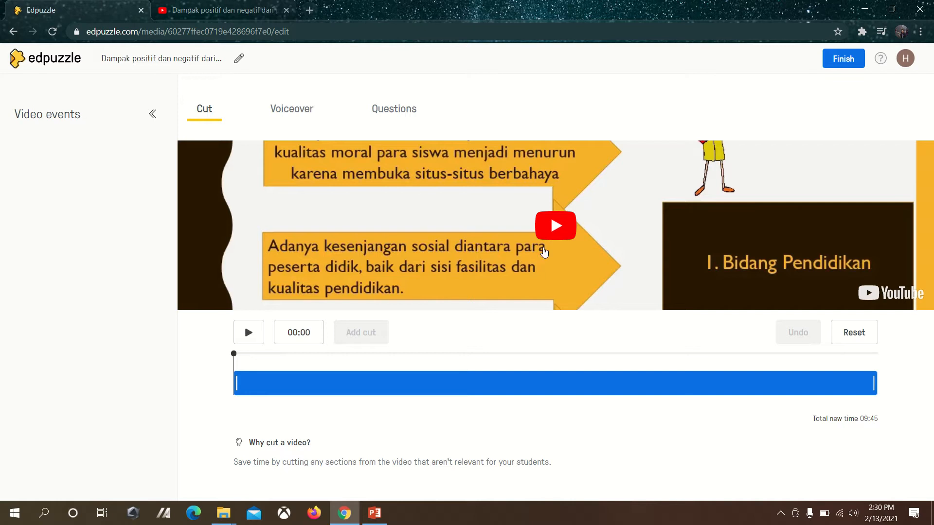
Preview the video and split it with a cut at 01:32
left_click(554, 229)
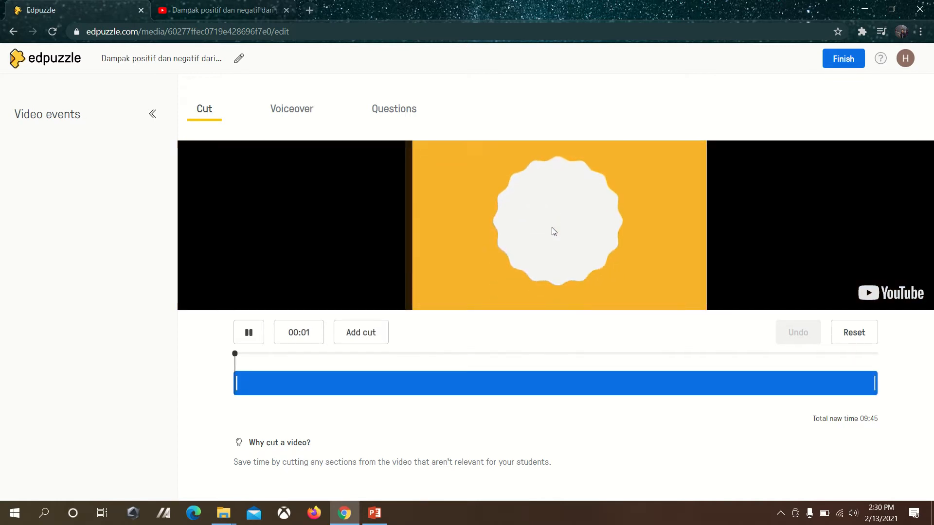
left_click(251, 356)
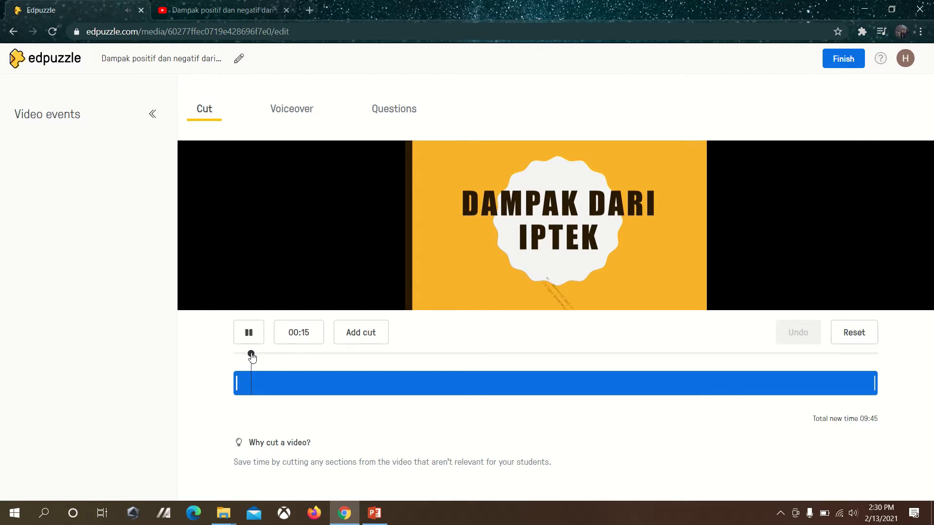
left_click(276, 355)
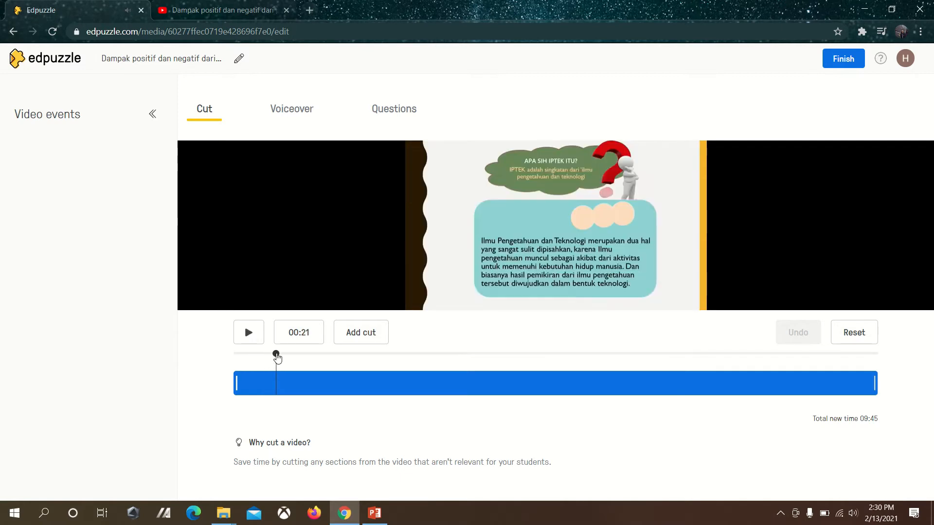
left_click_drag(275, 355, 333, 369)
left_click(249, 332)
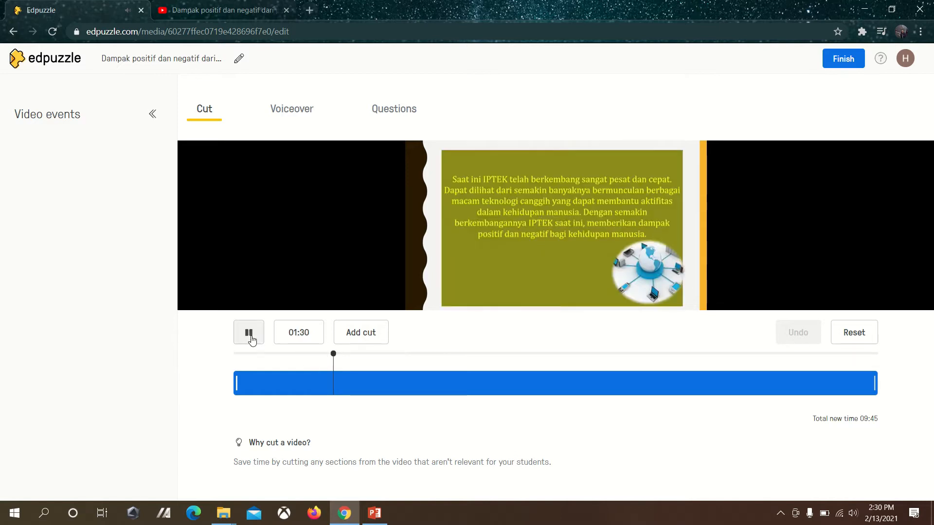
left_click(356, 330)
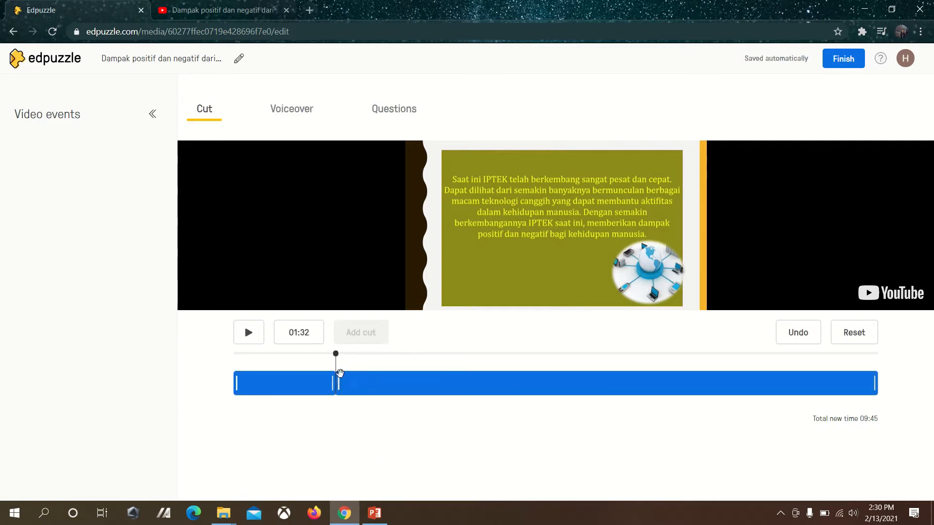
Add and save an open-ended question at 01:32 reading "apa pengertian iptek ?", and resume the video
left_click(392, 109)
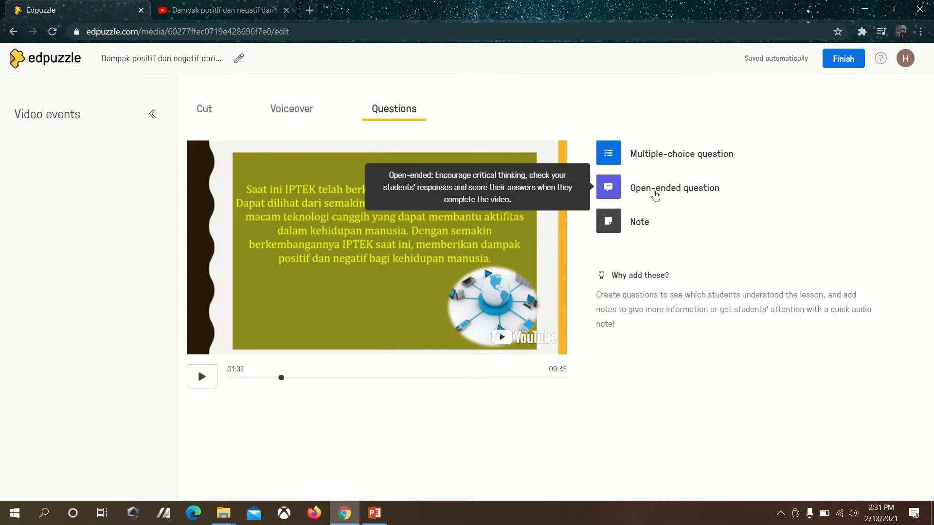
left_click(655, 194)
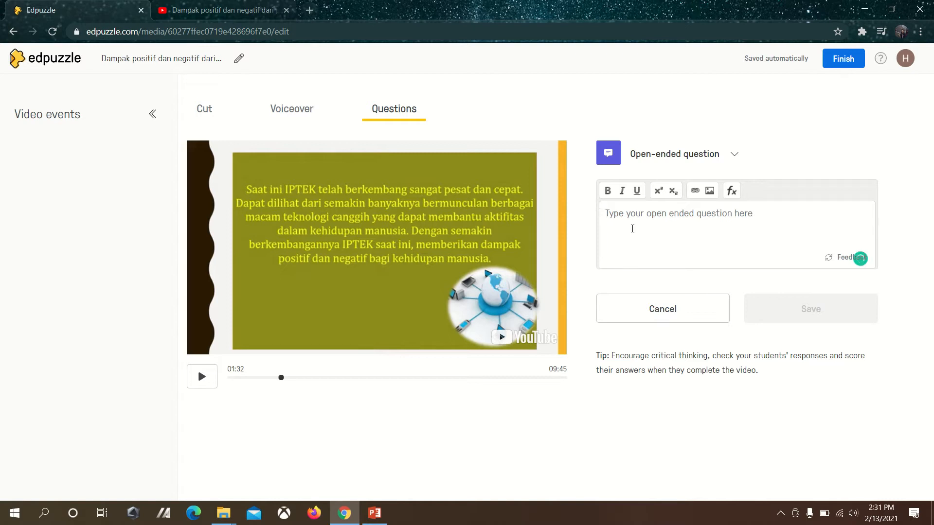
type("apa")
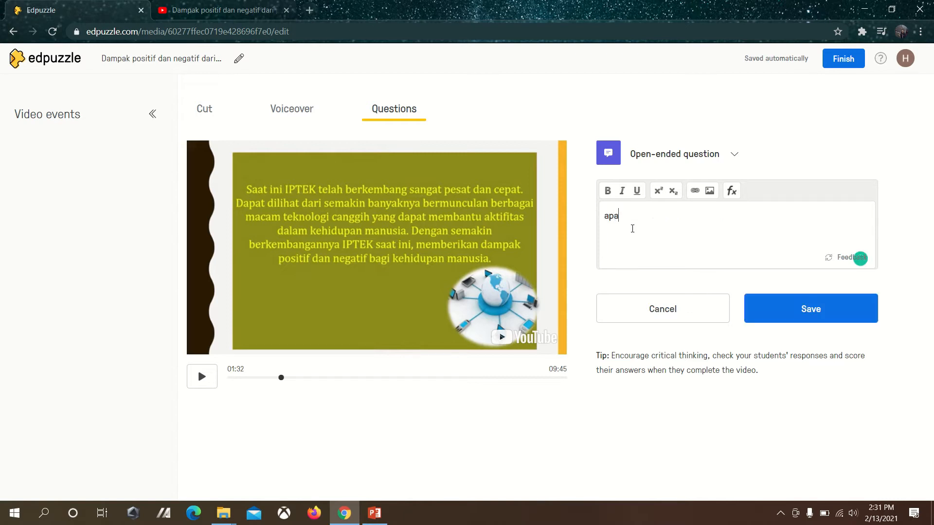
type(" pengertian iptek ?")
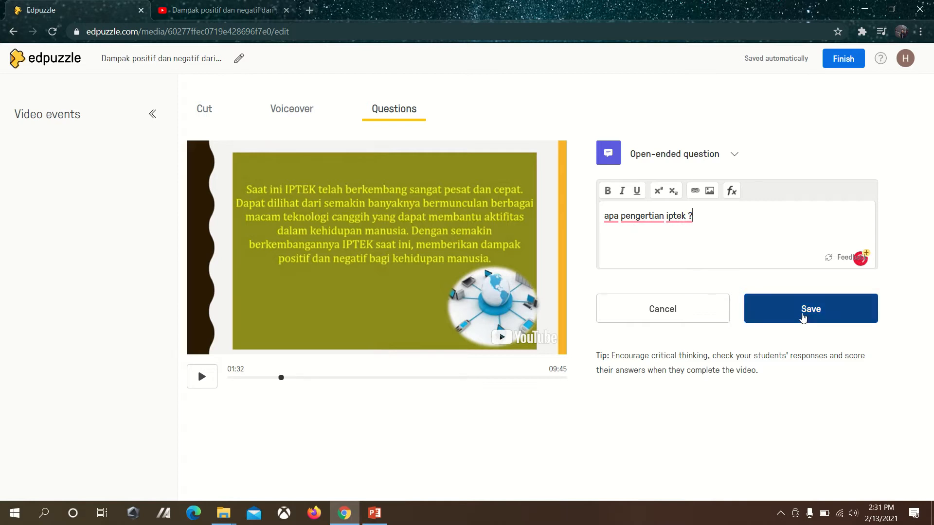
left_click(803, 318)
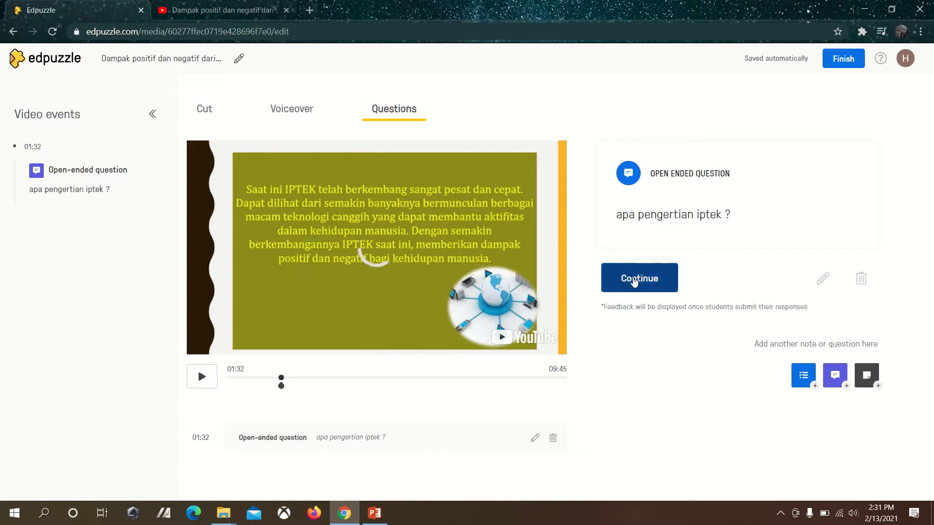
left_click(638, 278)
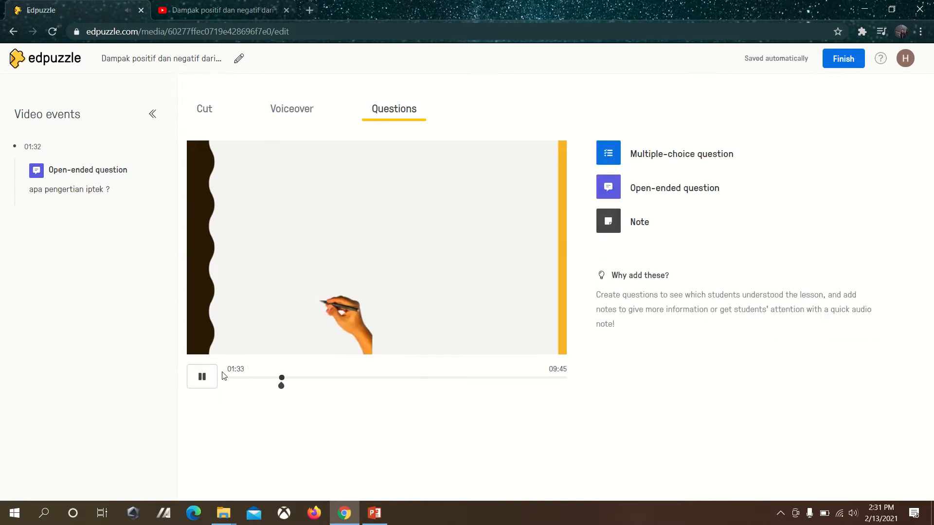
Add and save an open-ended question at 03:36 reading "apa saja dampak positif iptek dibidang pendidikan?", and resume the video
left_click(294, 378)
left_click_drag(294, 378, 352, 384)
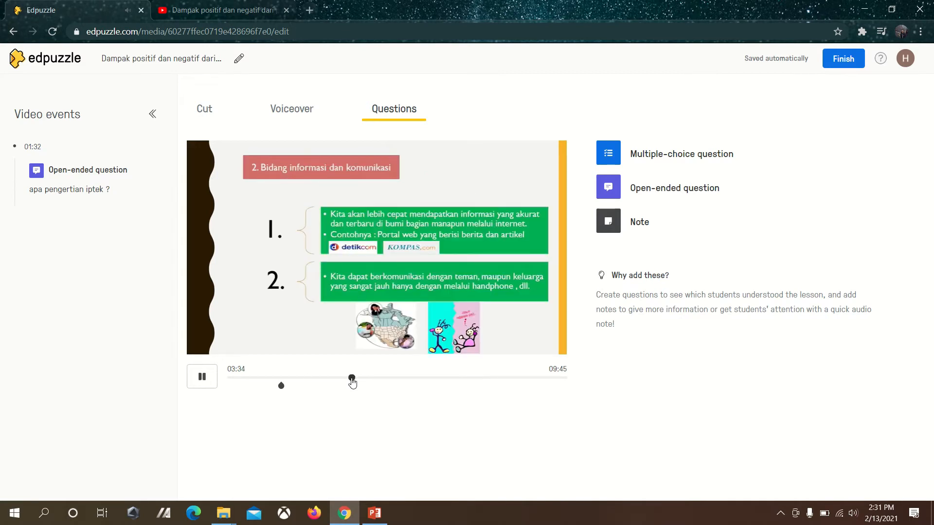
left_click(199, 377)
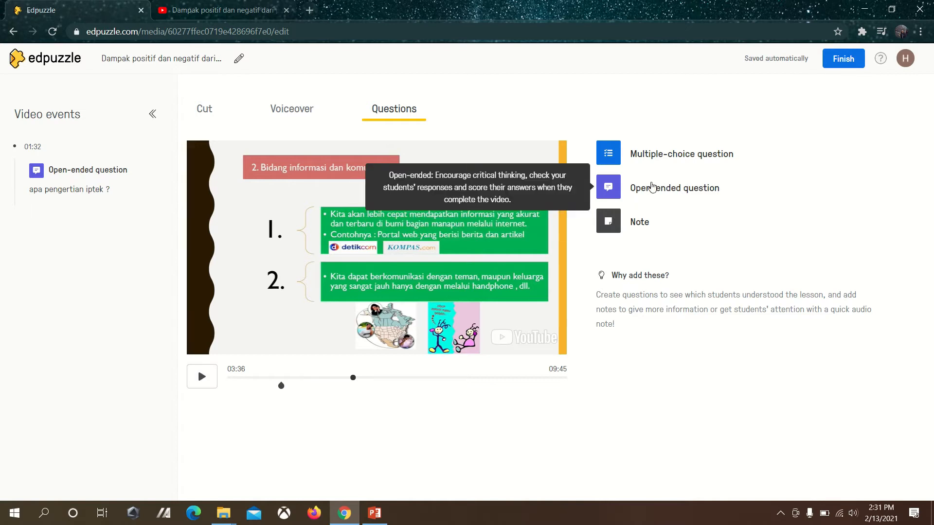
left_click(652, 188)
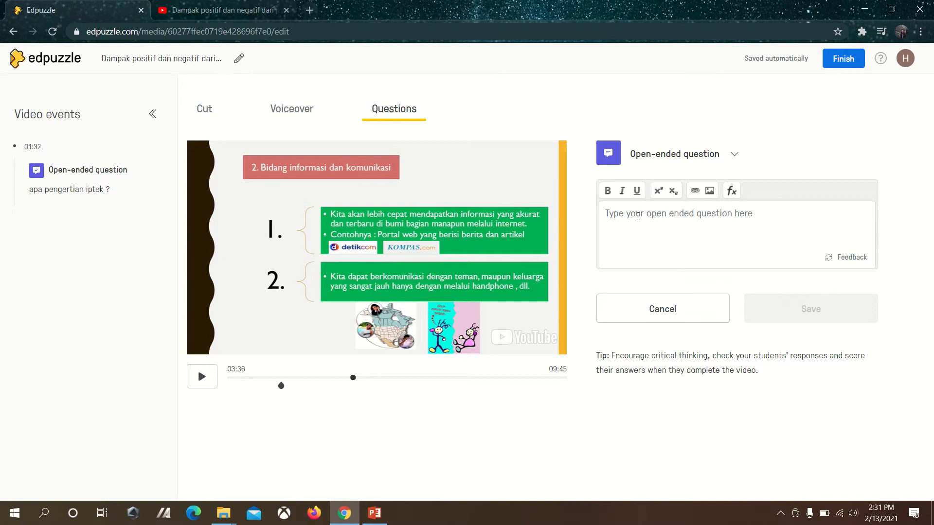
left_click(637, 216)
type("apasaja")
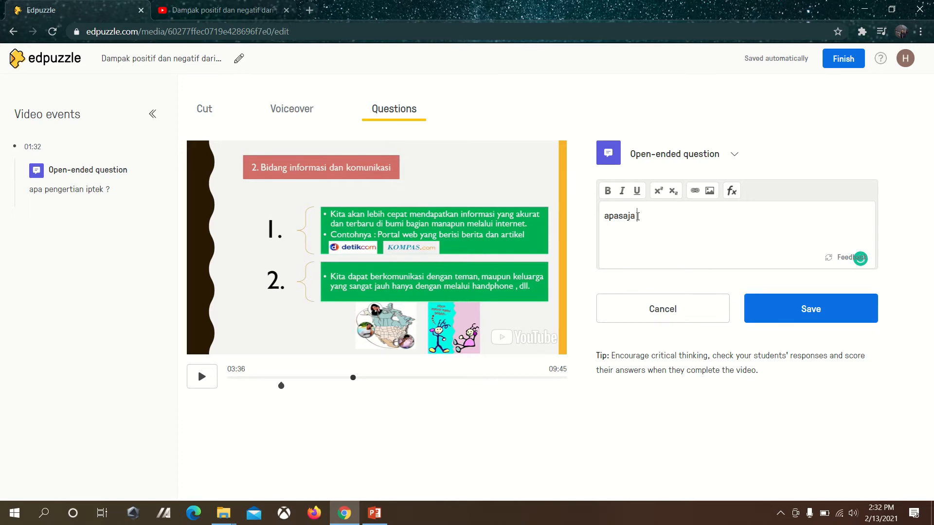
key("BackSpace")
key("BackSpace")
type("aja dampak pos")
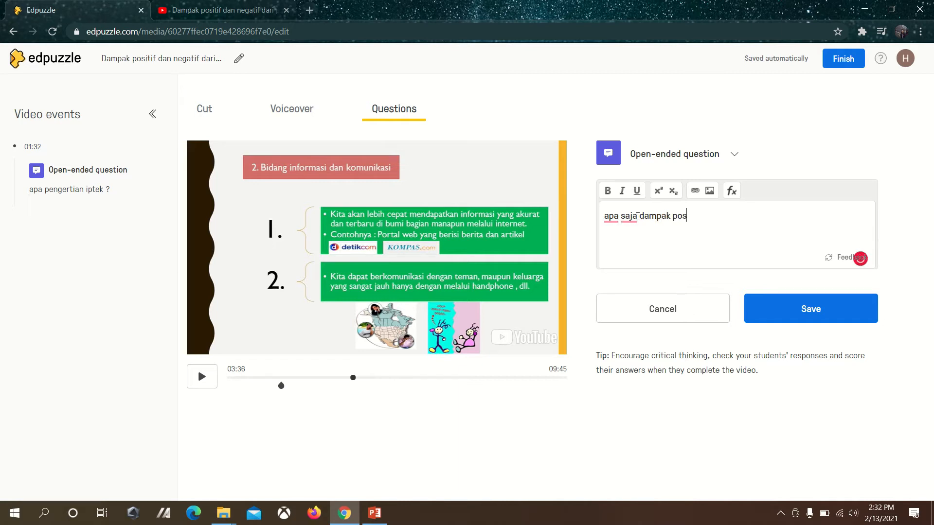
type("itif ip")
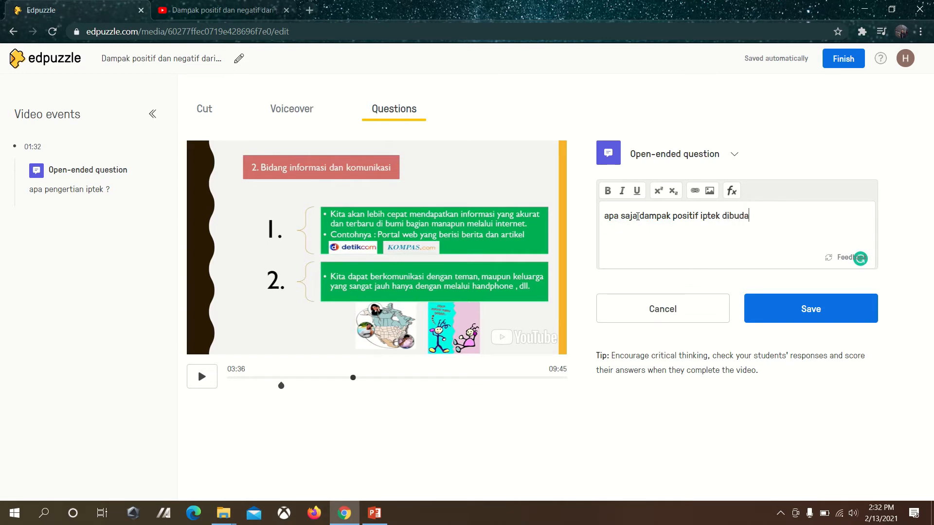
type("tek dibidang pendidikan?")
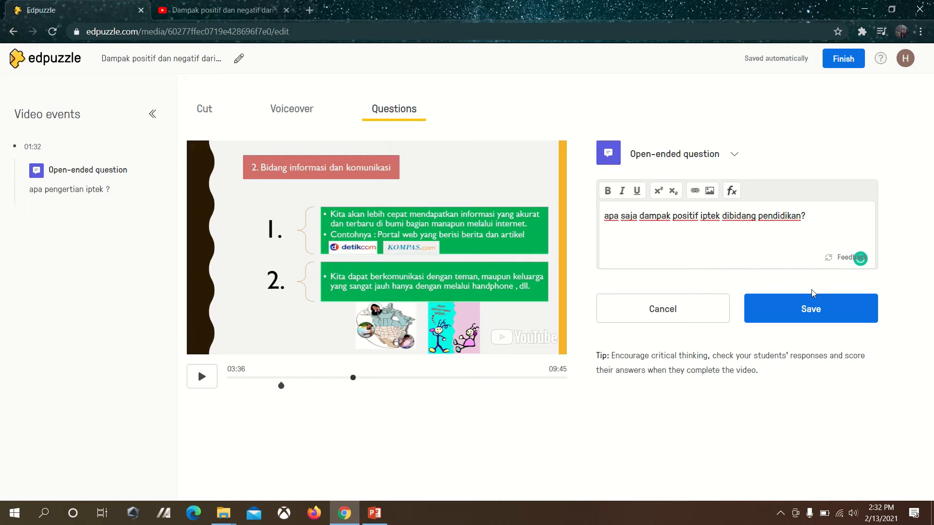
left_click(803, 309)
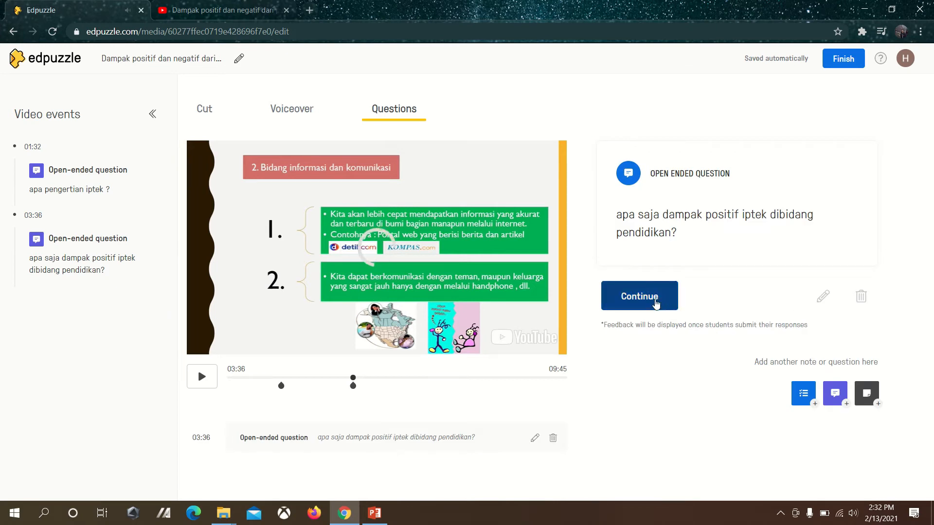
left_click(652, 300)
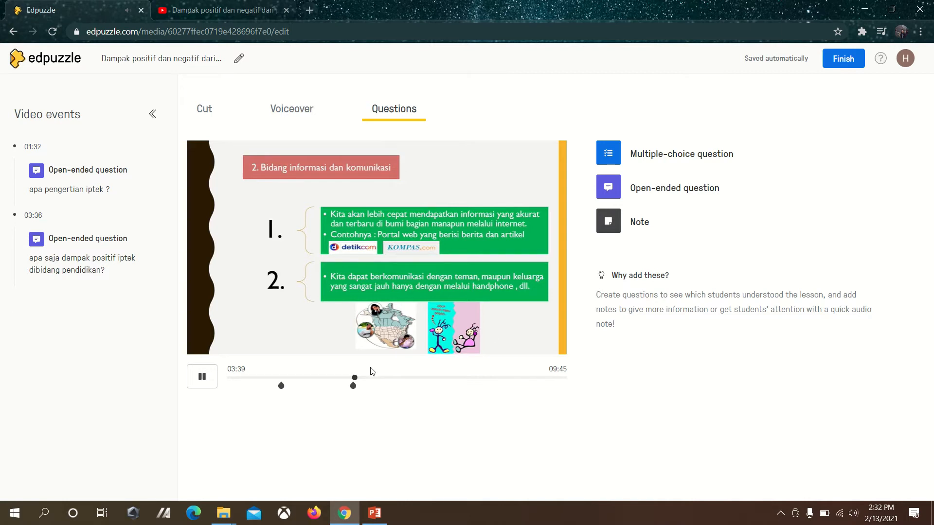
Move the second question's marker to 03:48 and advance the video playback to about 09:26
mouse_move(354, 385)
left_mouse_down()
mouse_move(394, 378)
mouse_move(355, 381)
mouse_move(387, 374)
mouse_move(567, 382)
mouse_move(556, 385)
left_mouse_up()
left_click(360, 381)
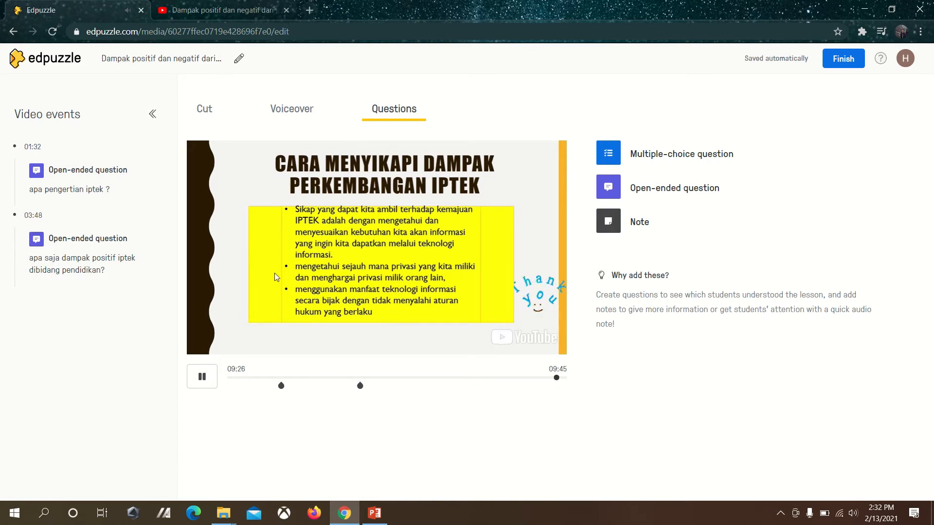
Pause the video at 09:29 and split it with a cut there
left_click(203, 377)
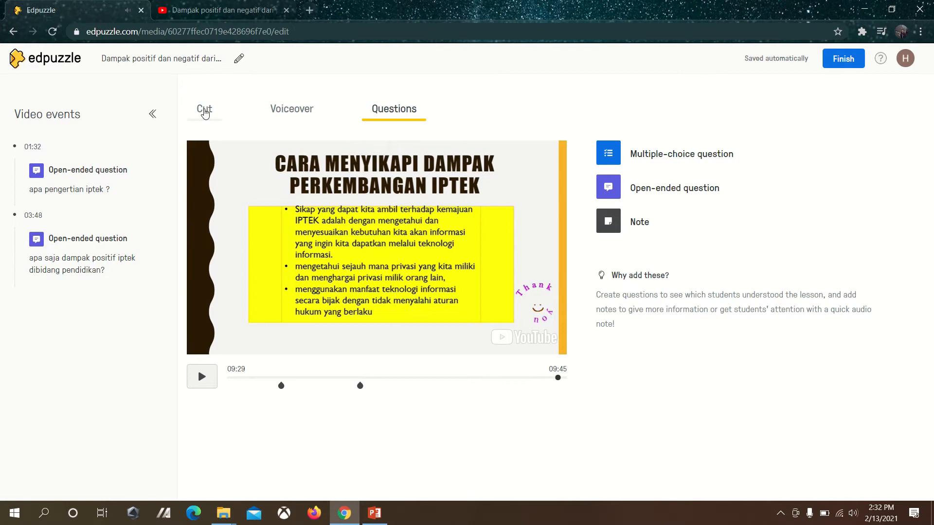
left_click(203, 109)
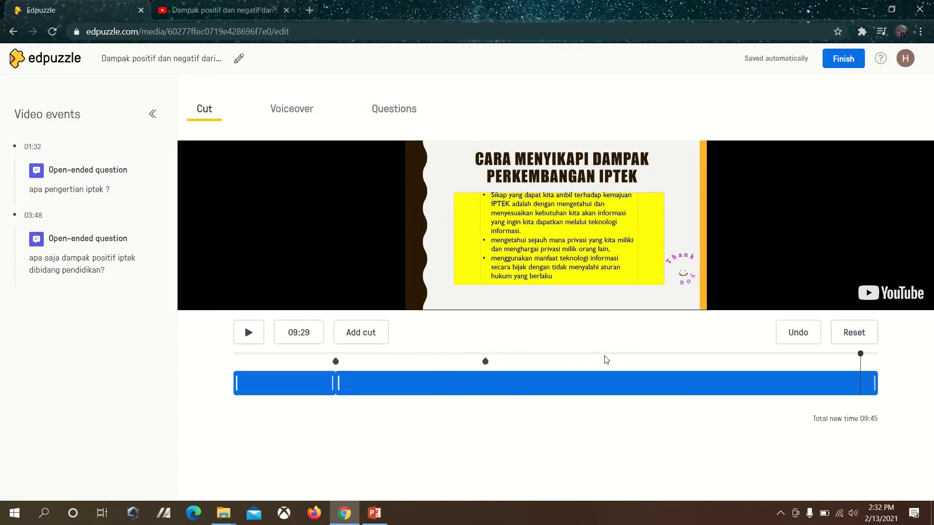
left_click(355, 334)
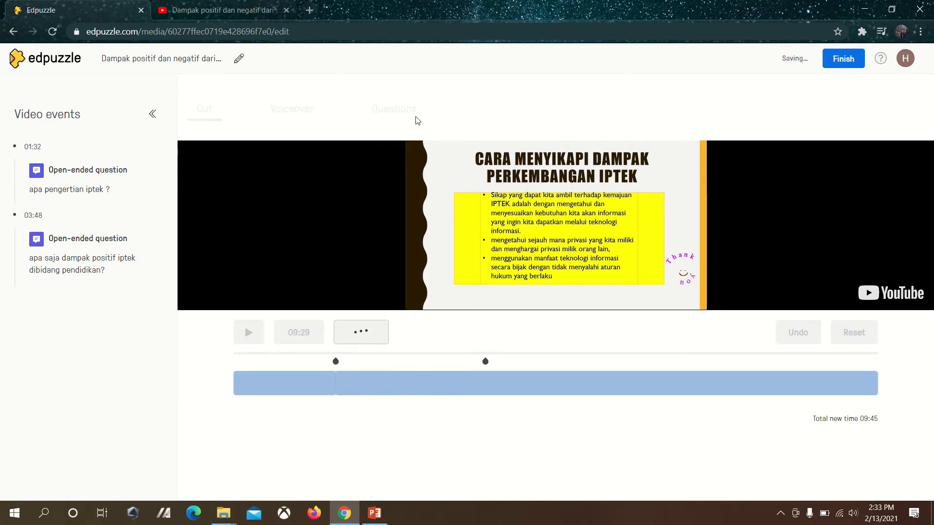
Add and save an open-ended question at 09:29 reading "apa saja dampak positif iptek?"
left_click(397, 112)
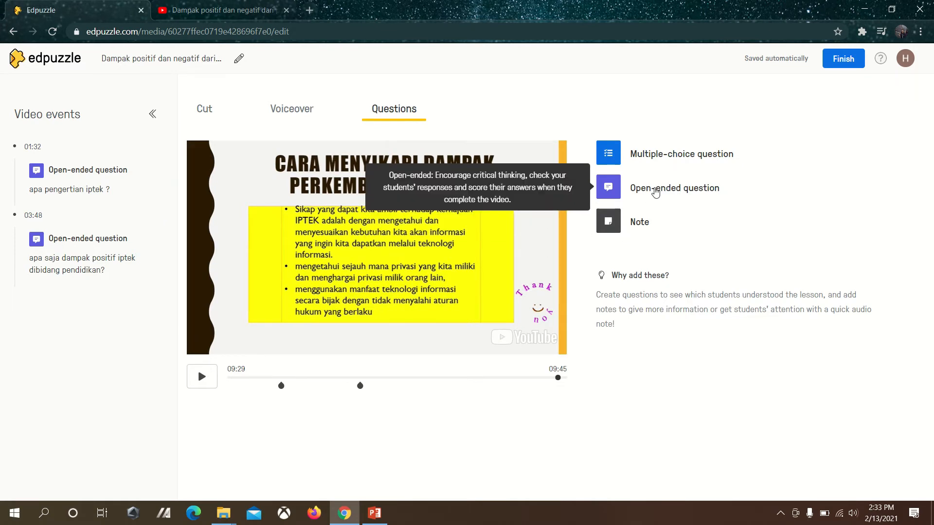
left_click(652, 189)
left_click(621, 214)
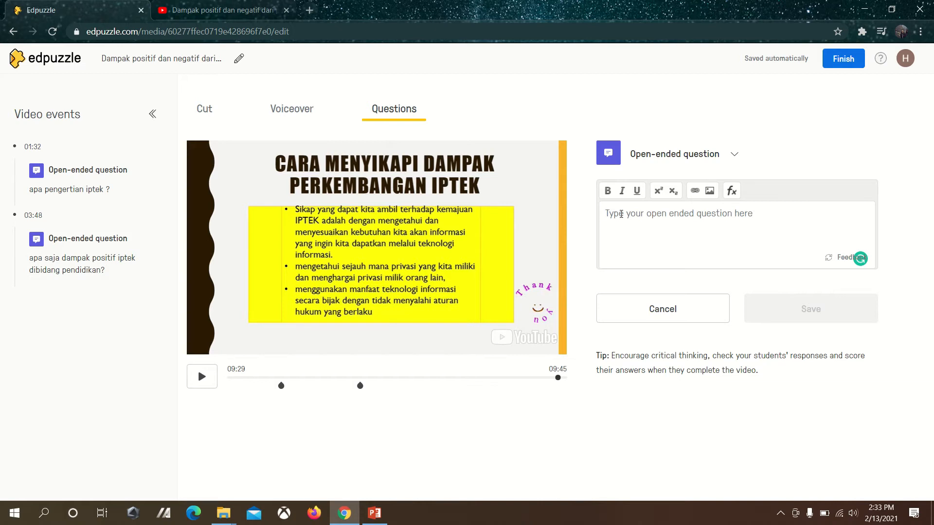
type("apa saja dampak positif niptek")
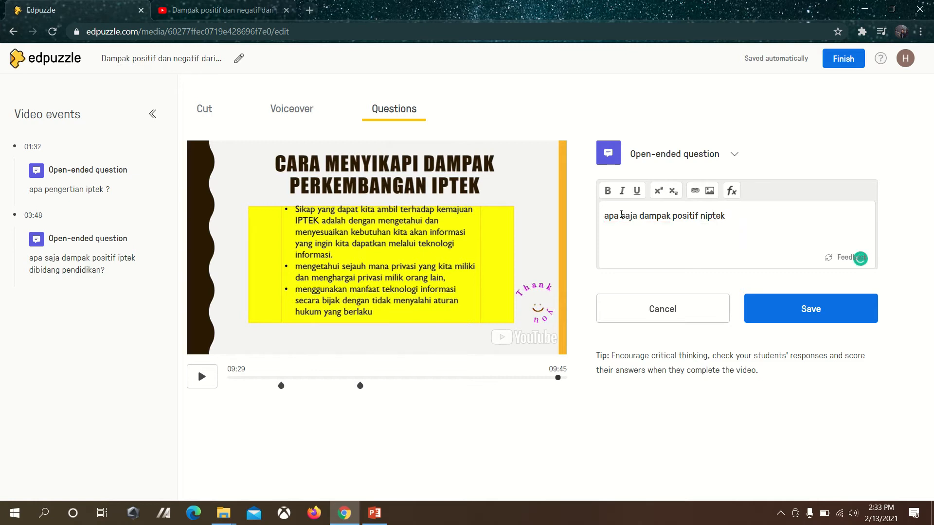
key("BackSpace")
key("BackSpace")
key("BackSpace")
key("BackSpace")
key("BackSpace")
key("BackSpace")
type("iptek?")
left_click(799, 307)
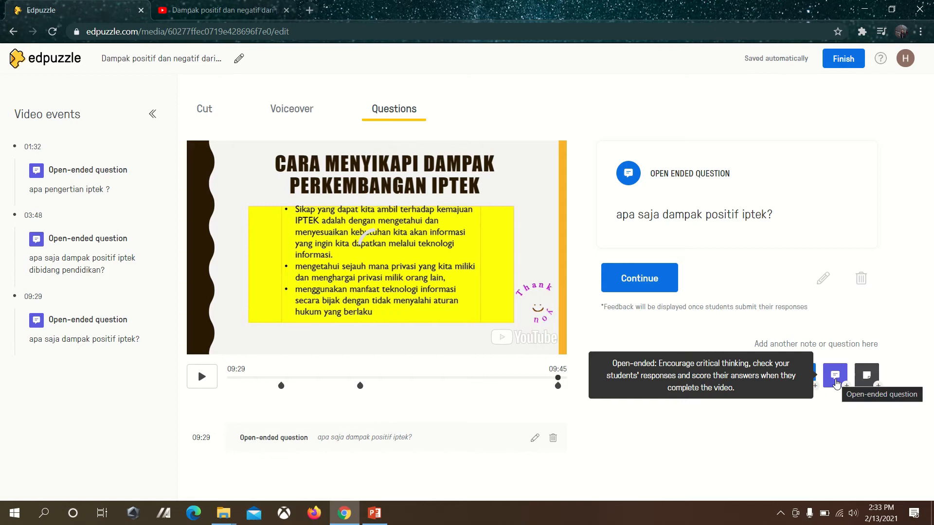
Add and save another open-ended question at 09:29 reading "apa saja dampak negatif iptek?"
left_click(836, 382)
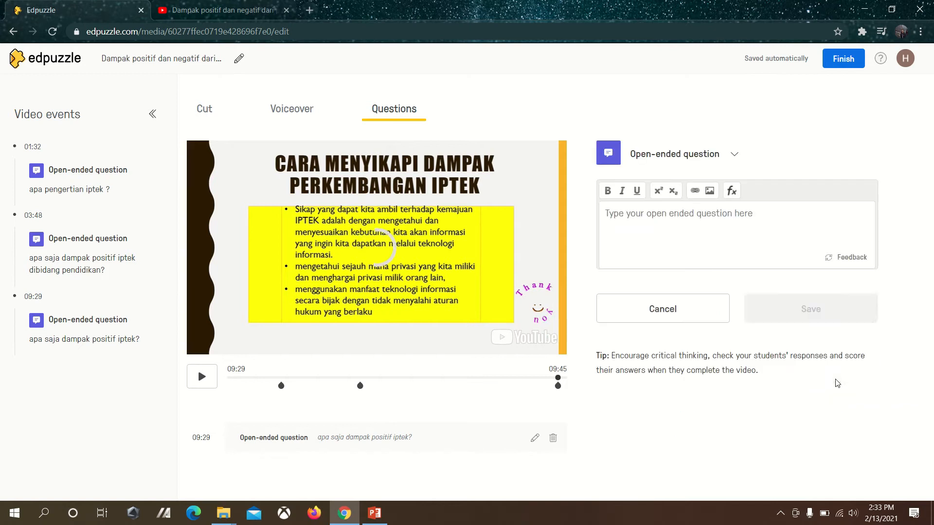
left_click(632, 218)
type("apa saja dampak")
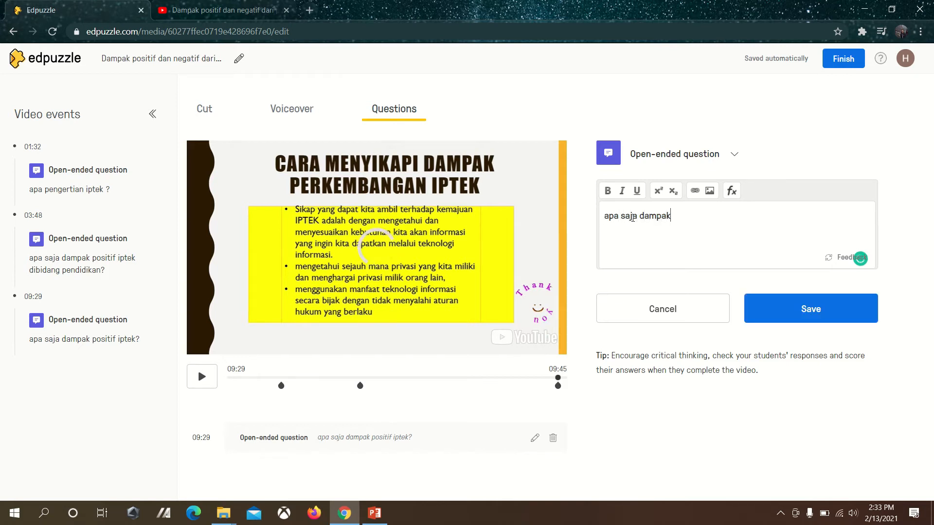
type(" negatif iprte")
key("BackSpace")
type("tek?")
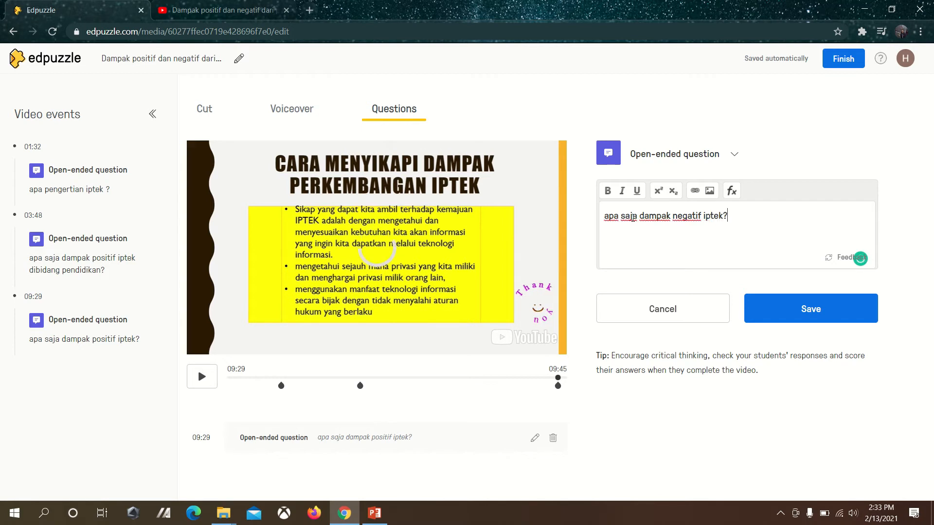
left_click(786, 316)
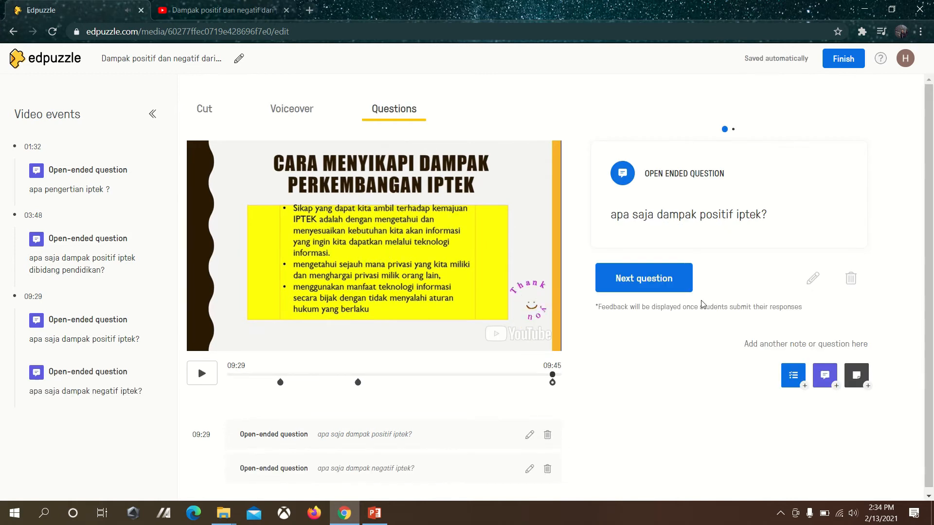
Go through the two questions at 09:29 and finish editing the video lesson
left_click(644, 278)
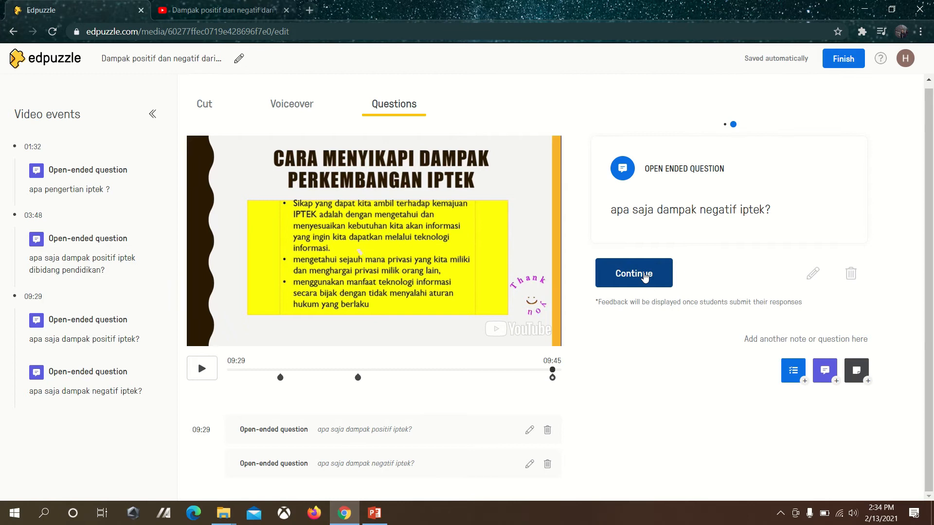
left_click(645, 276)
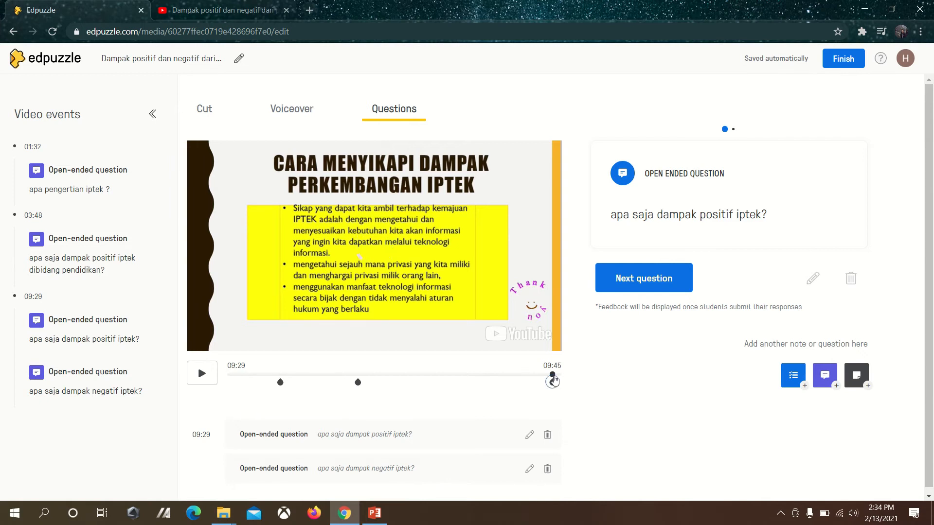
left_click(840, 63)
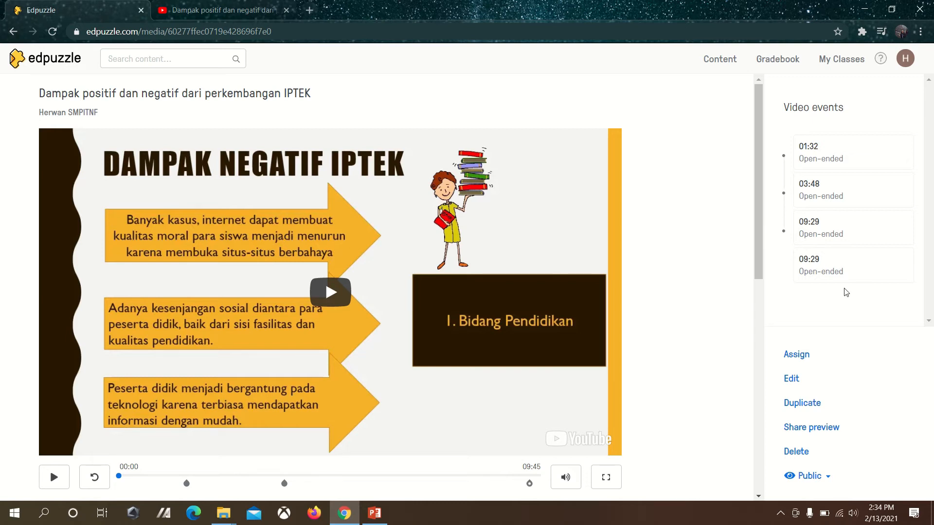
Start assigning the lesson and select the classes TIK kelas 7A and TIK Kelas 7B
left_click(796, 355)
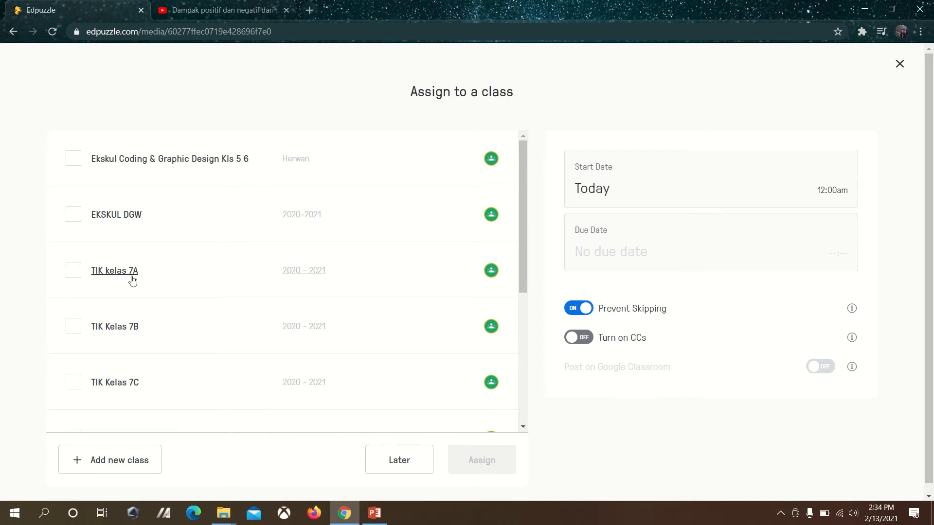
left_click(69, 276)
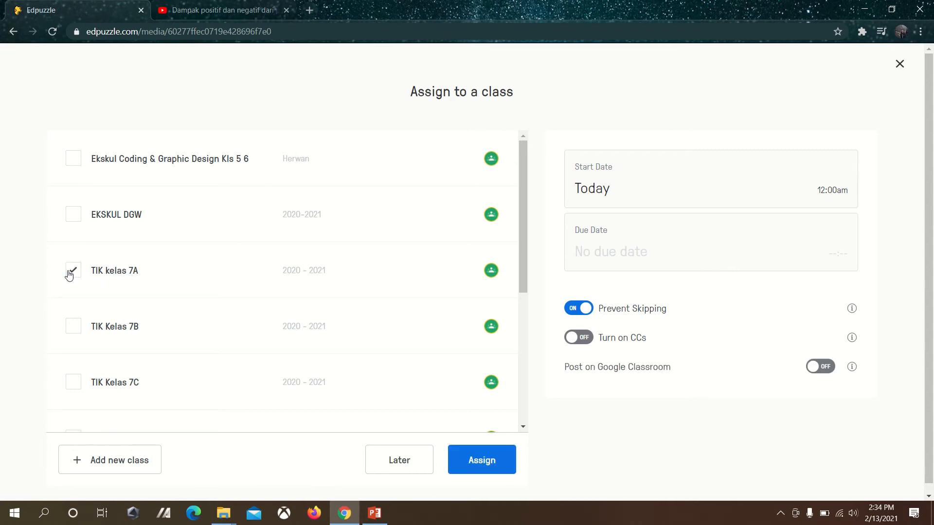
left_click(74, 325)
scroll(75, 327, "down", 1)
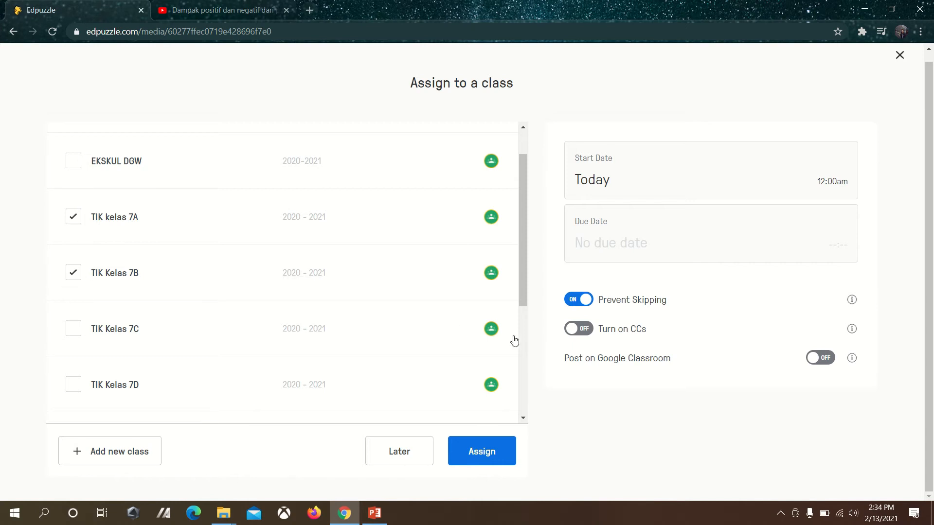
Set the start date to Feb. 15th at 8:50am and assign the video with posting on Google Classroom turned on
left_click(642, 182)
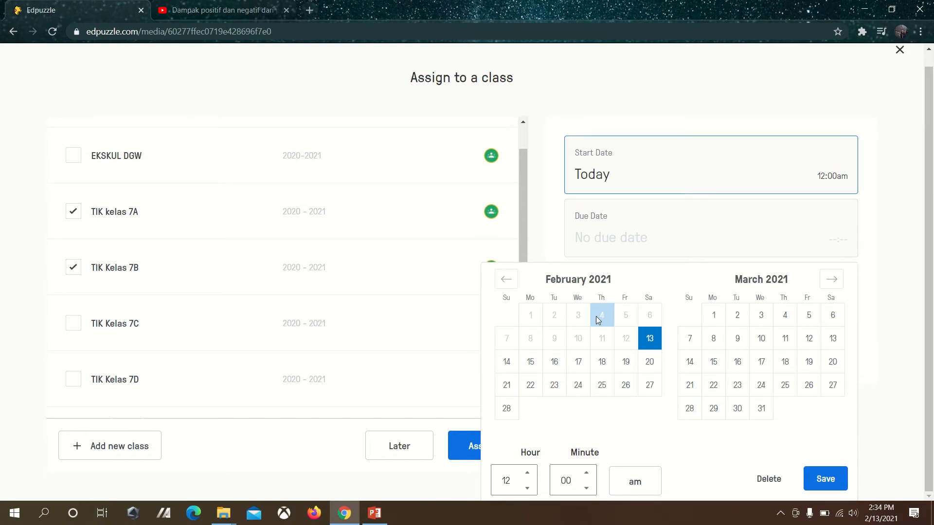
left_click(533, 364)
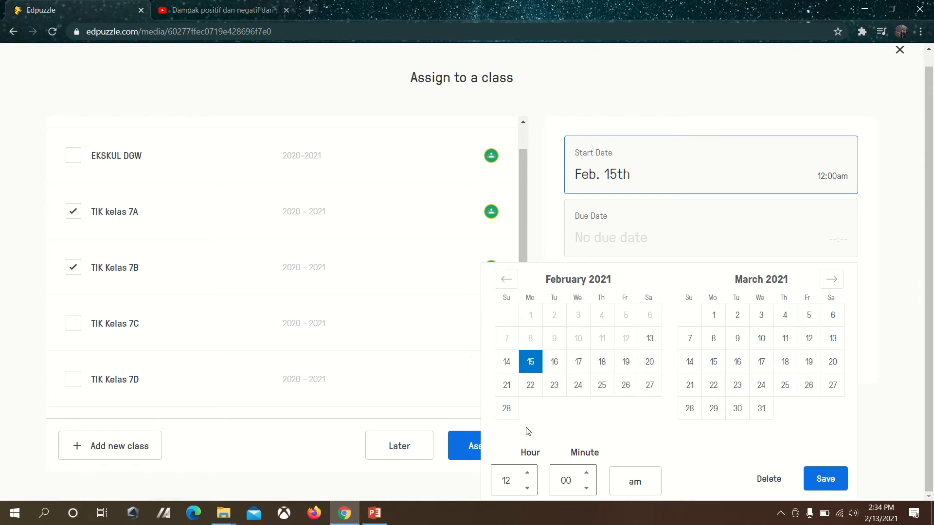
left_click(513, 481)
key("BackSpace")
key("BackSpace")
type("1")
type("2")
type("8")
key("Tab")
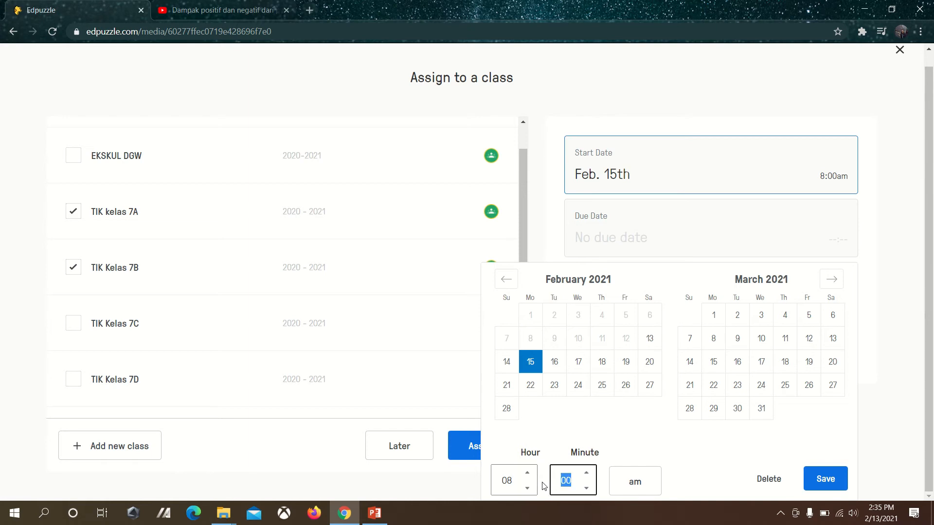
type("50")
left_click(817, 478)
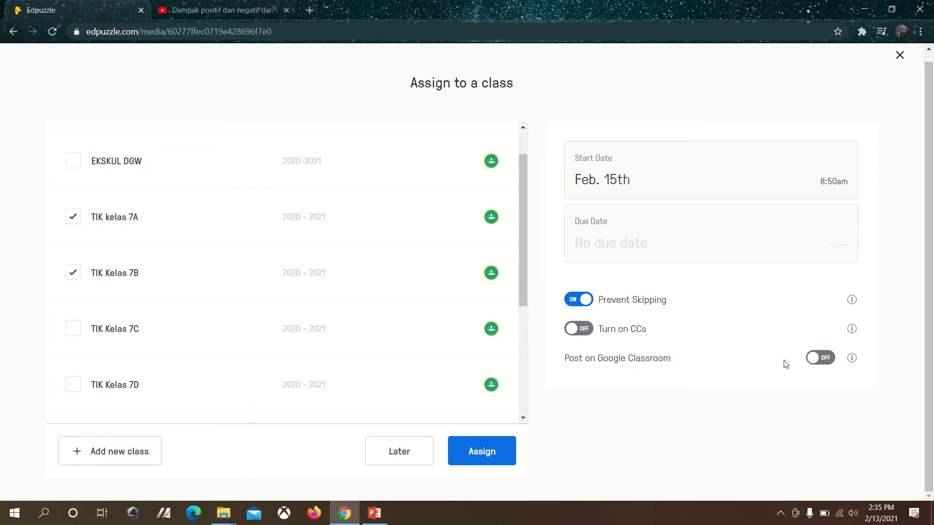
left_click(822, 362)
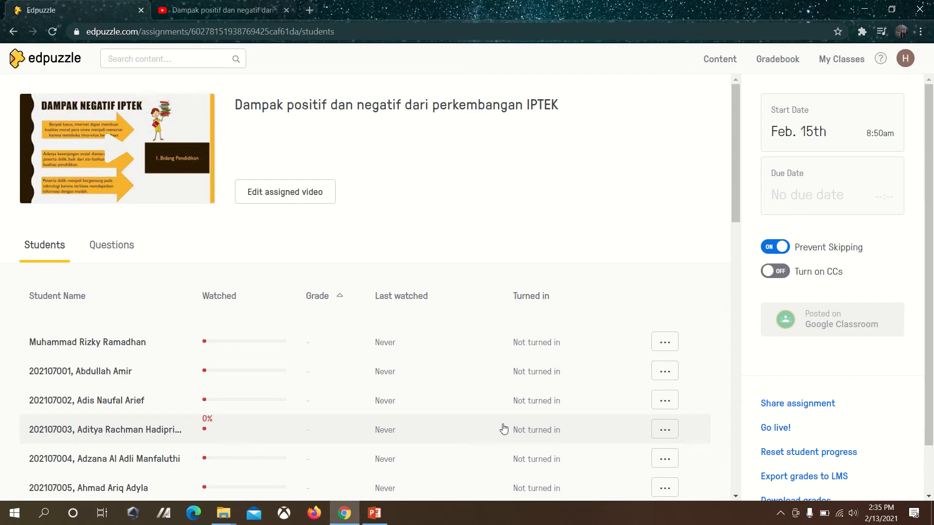
Open Google Classroom in a new browser tab and switch to the teacher's school account
left_click(308, 11)
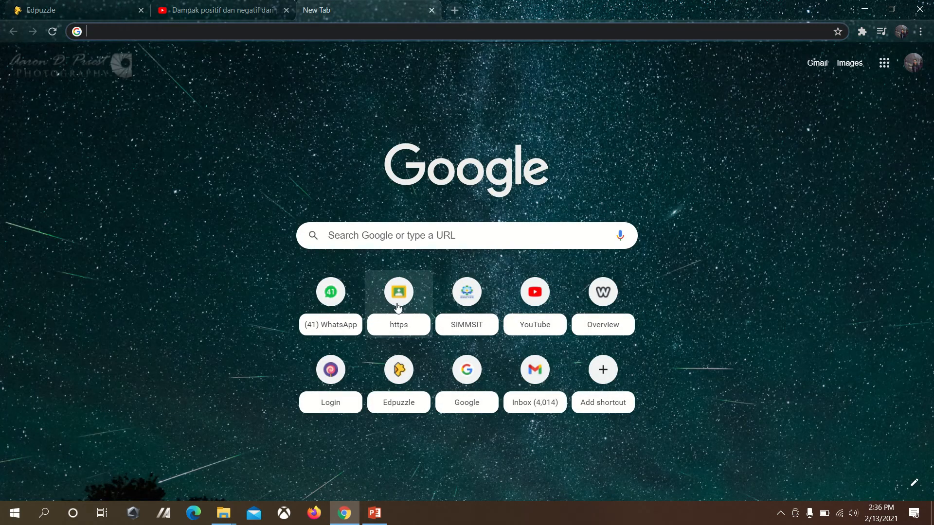
left_click(398, 307)
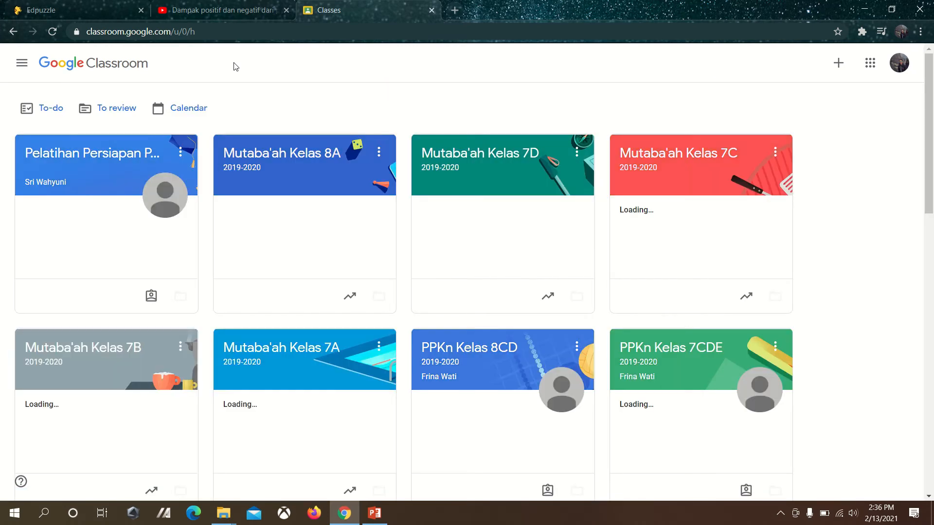
left_click(900, 63)
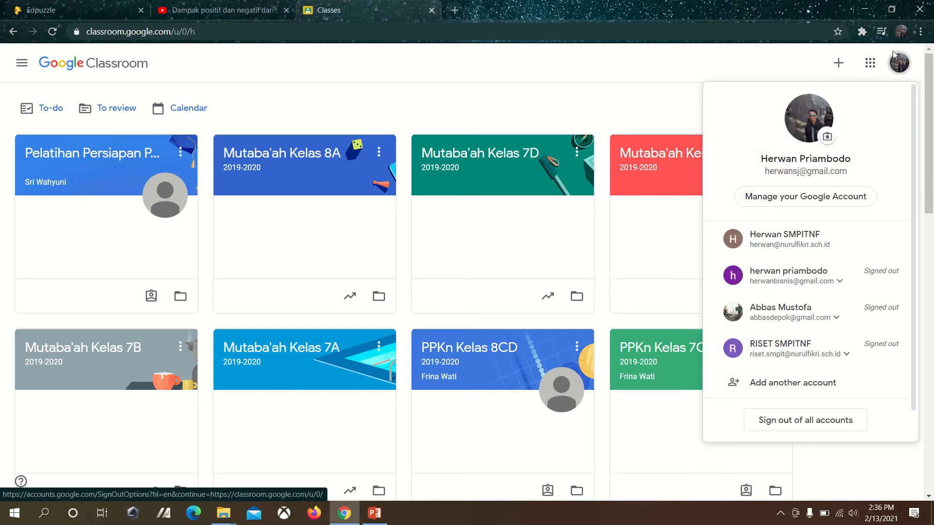
left_click(865, 80)
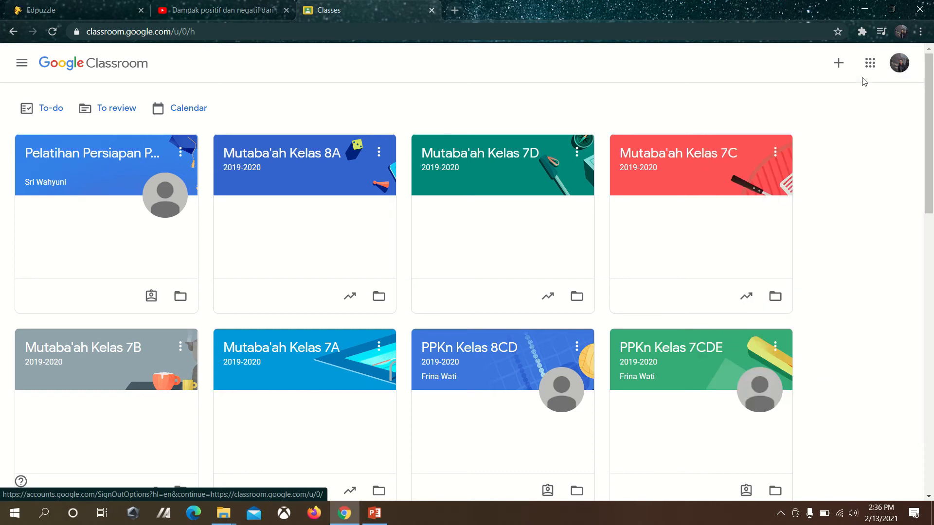
left_click(899, 63)
left_click(779, 233)
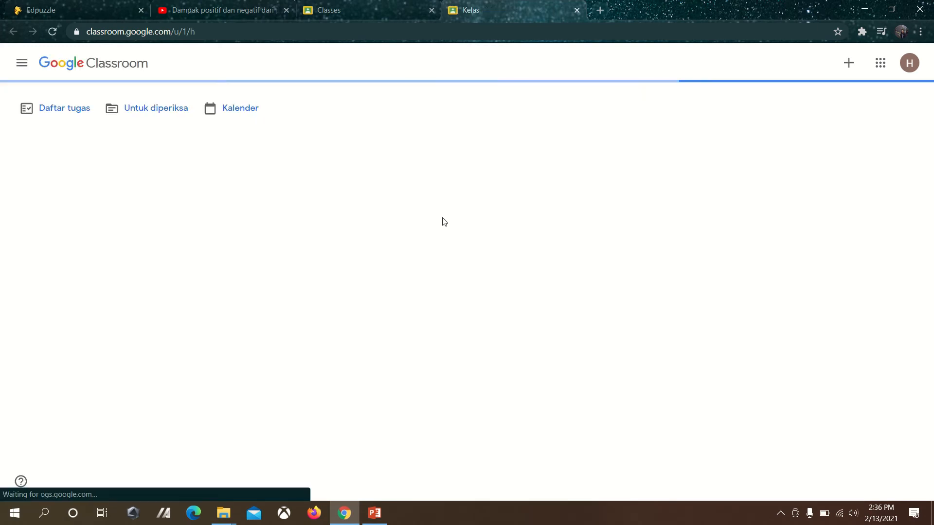
Open the classwork of TIK kelas 7A and expand the scheduled assignment "Edpuzzle - Dampak positif dan negatif dari ..."
scroll(404, 318, "down", 5)
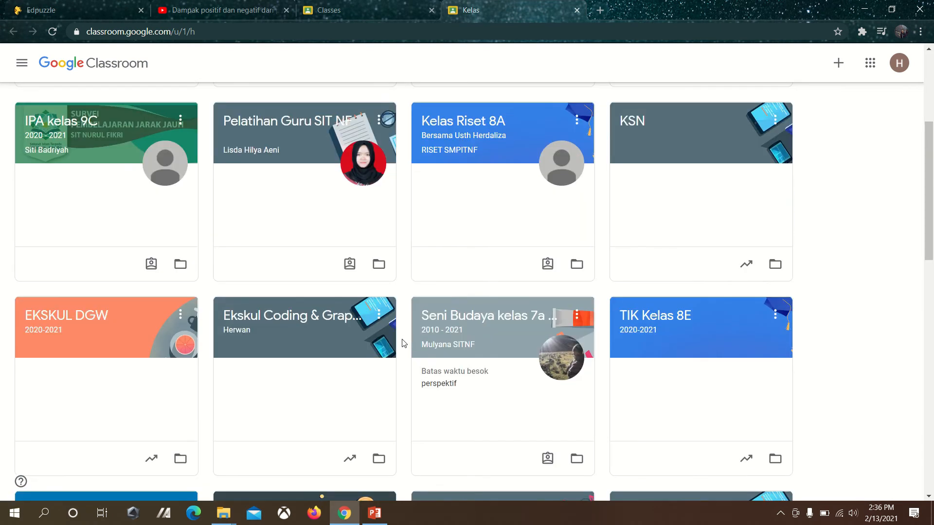
scroll(403, 343, "down", 10)
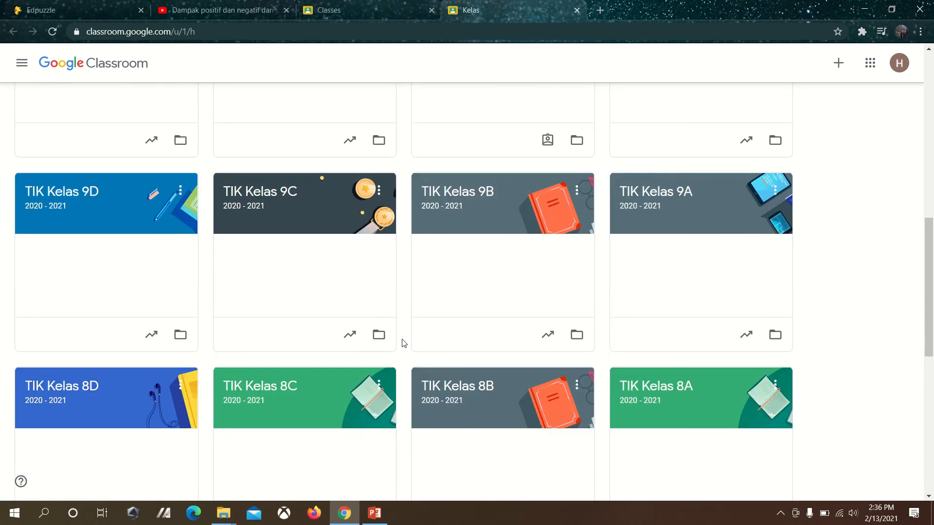
scroll(404, 344, "down", 3)
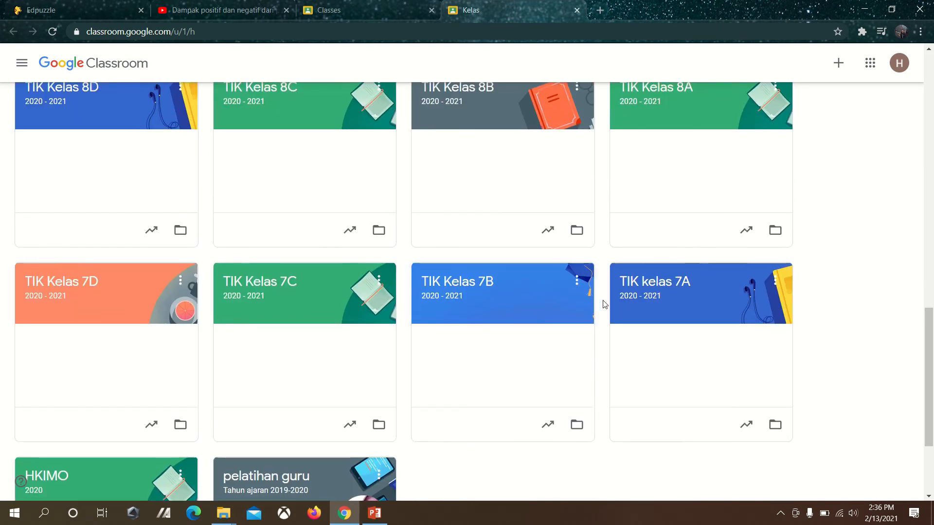
left_click(637, 287)
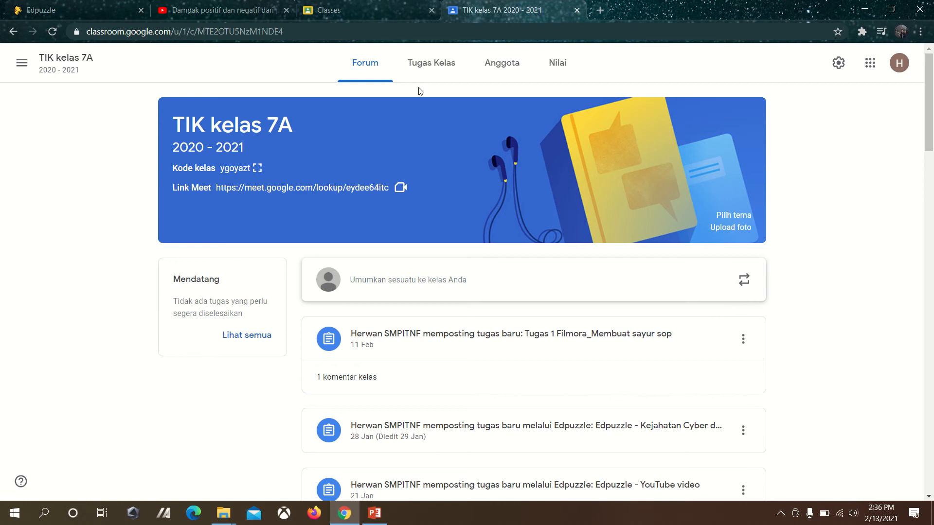
left_click(417, 63)
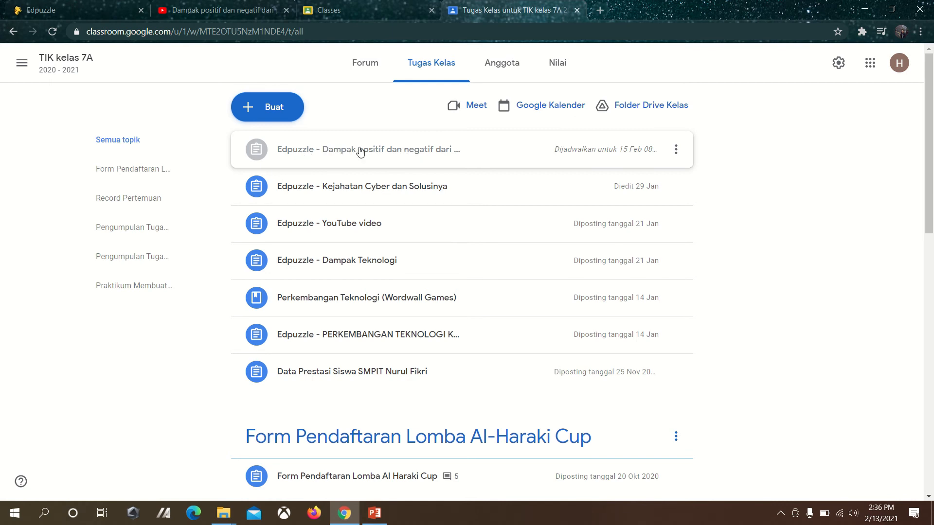
left_click(444, 156)
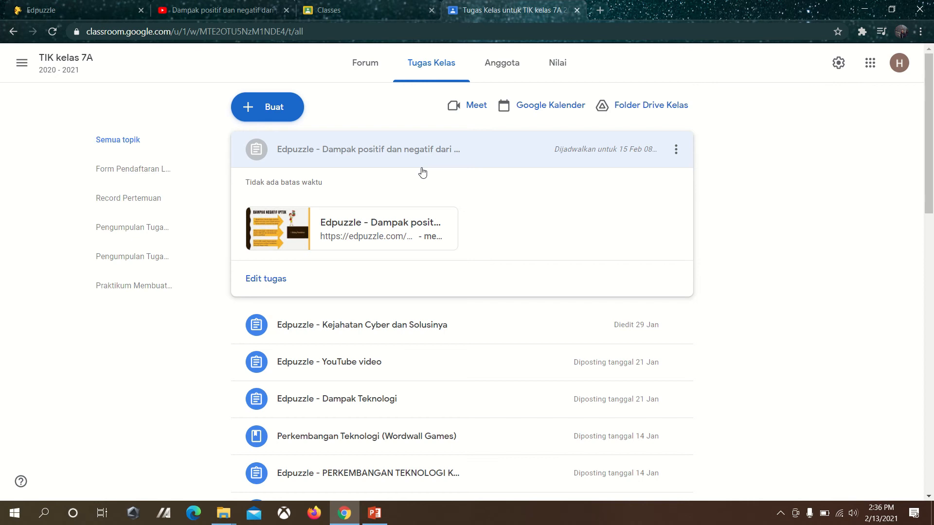
Return to the Edpuzzle assignment and look through the students' progress list
left_click(76, 6)
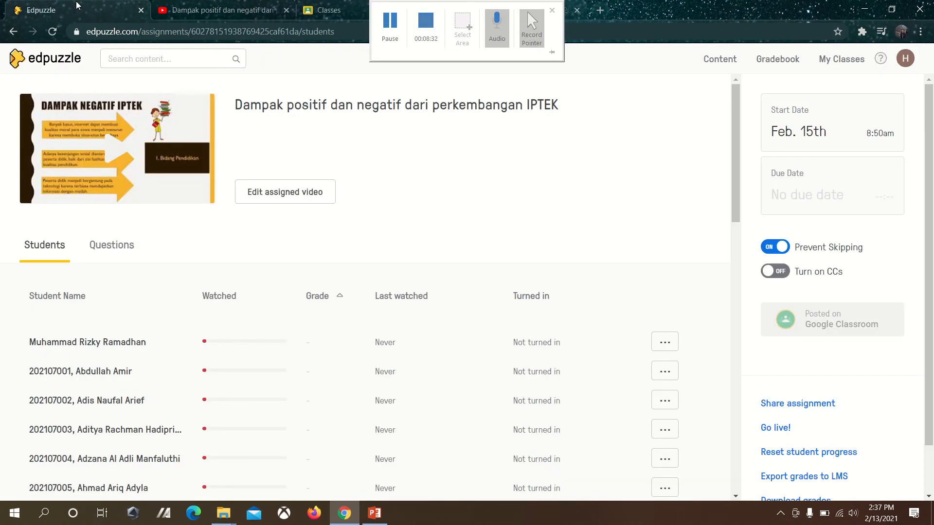
scroll(415, 326, "down", 4)
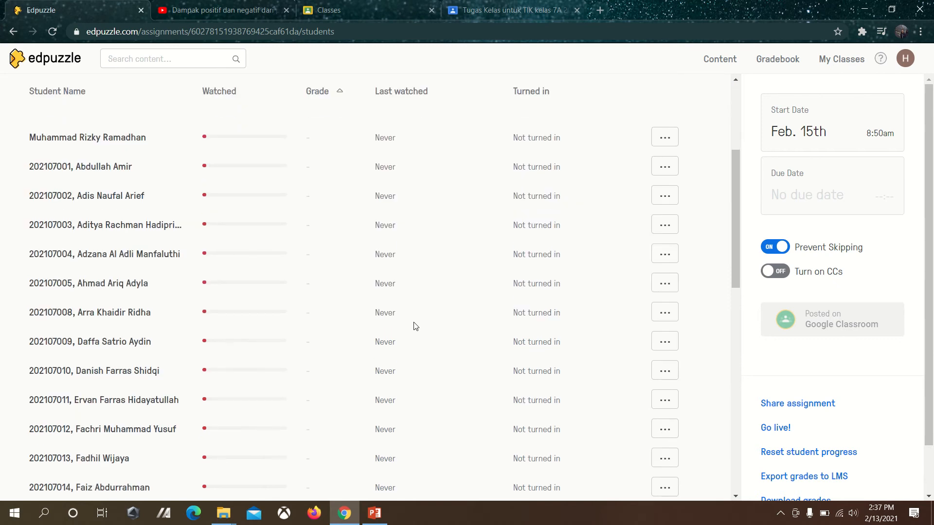
Check the watched, grade and turned-in status of the remaining students in the IPTEK assignment
scroll(415, 326, "down", 2)
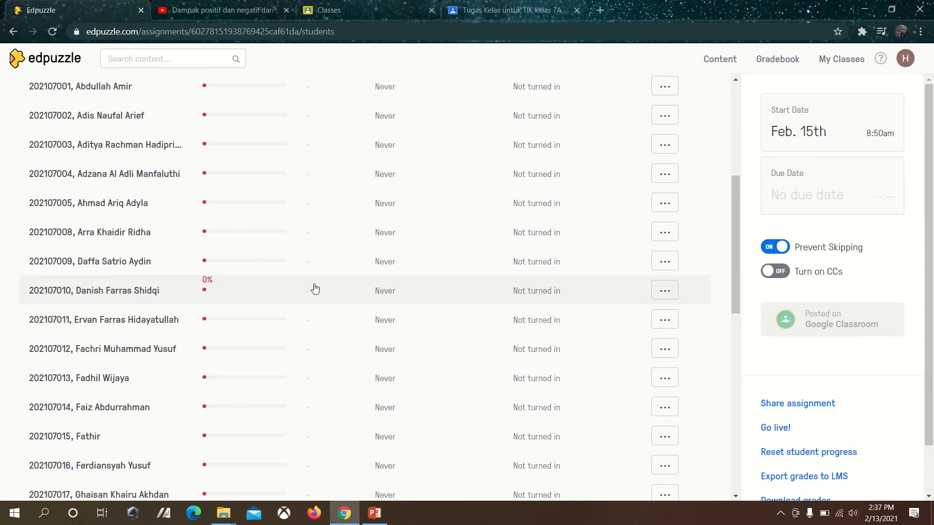
scroll(303, 307, "down", 2)
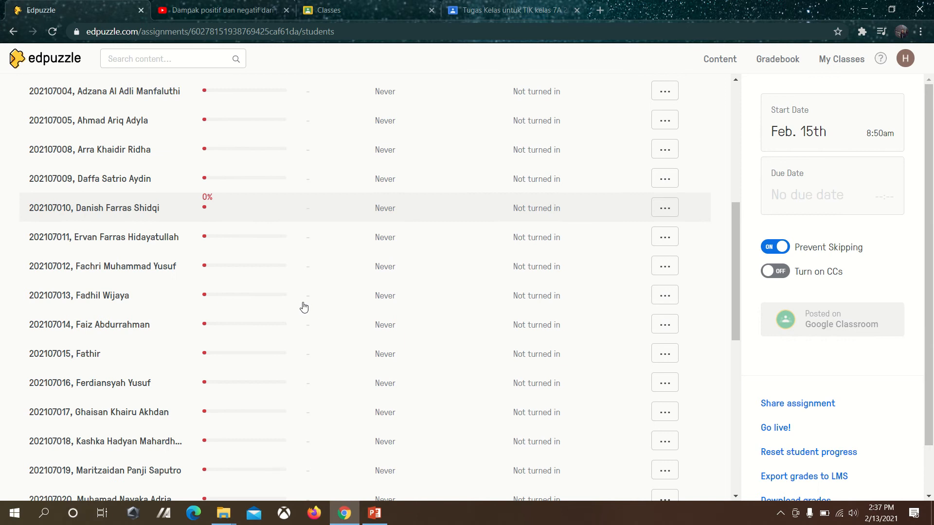
scroll(304, 307, "down", 3)
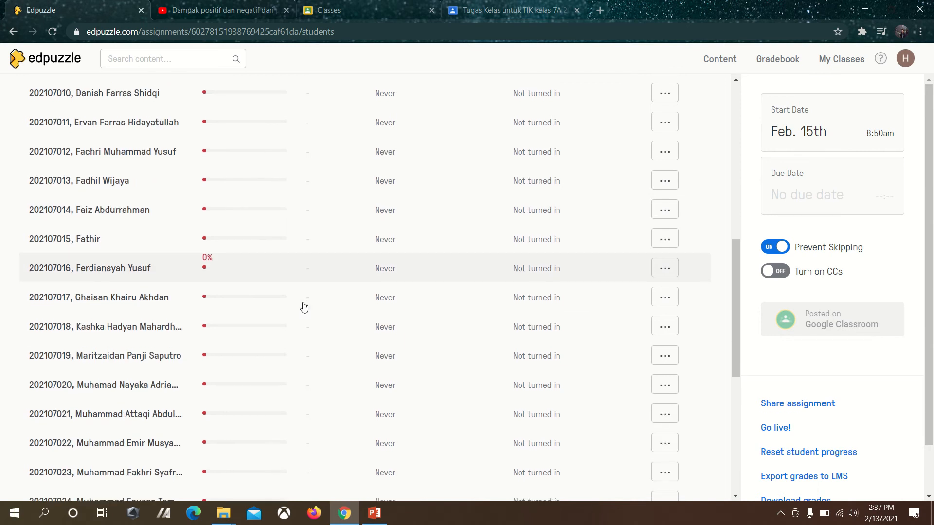
scroll(304, 308, "down", 1)
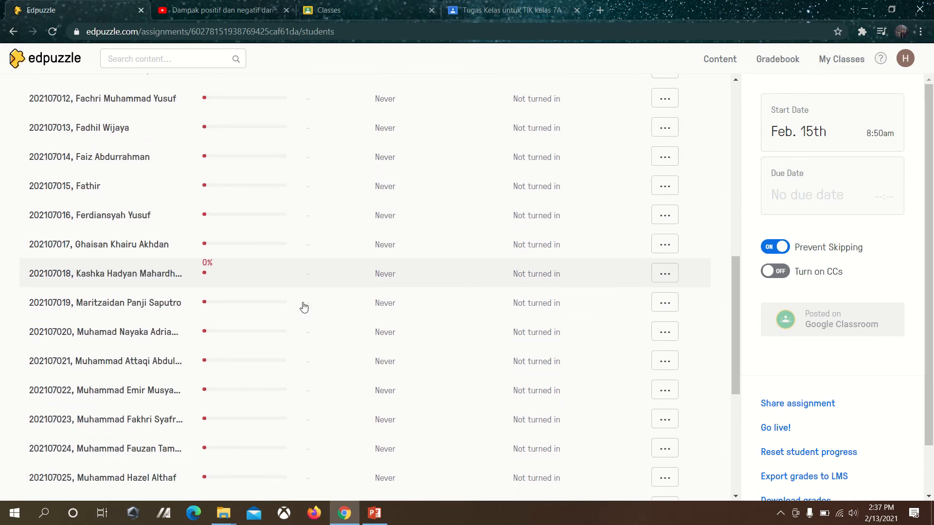
scroll(304, 307, "up", 5)
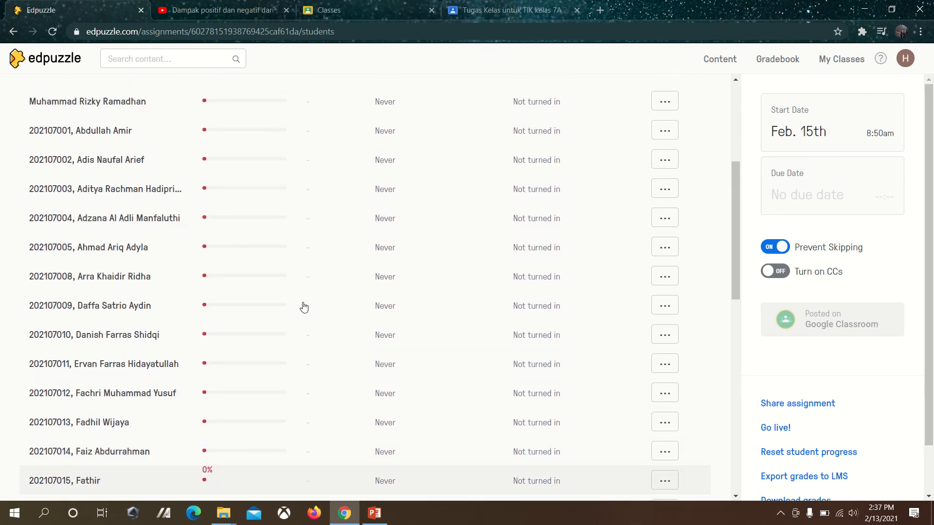
scroll(304, 307, "up", 4)
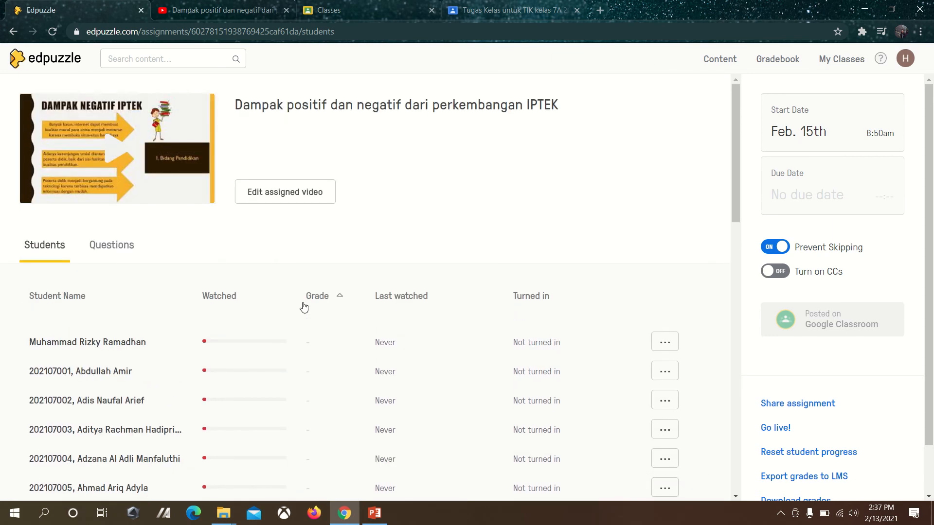
Open the TIK kelas 7A assignment "Dampak Positif Dan Negatif Teknologi" and review its students' watching and turn-in progress
left_click(837, 62)
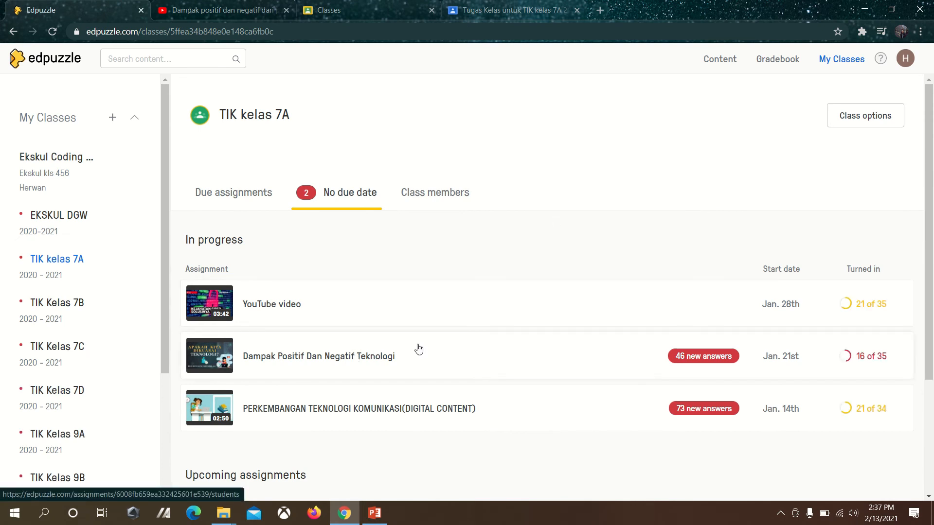
left_click(353, 361)
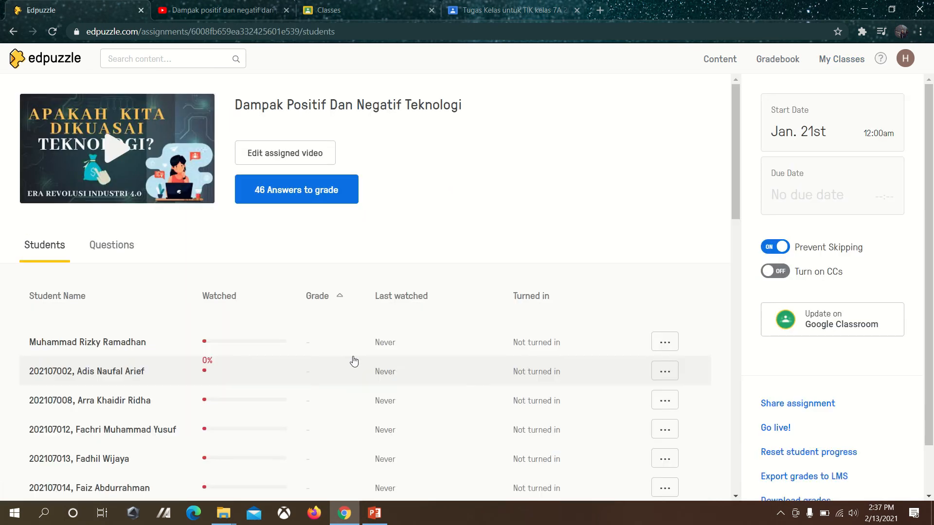
scroll(302, 407, "down", 4)
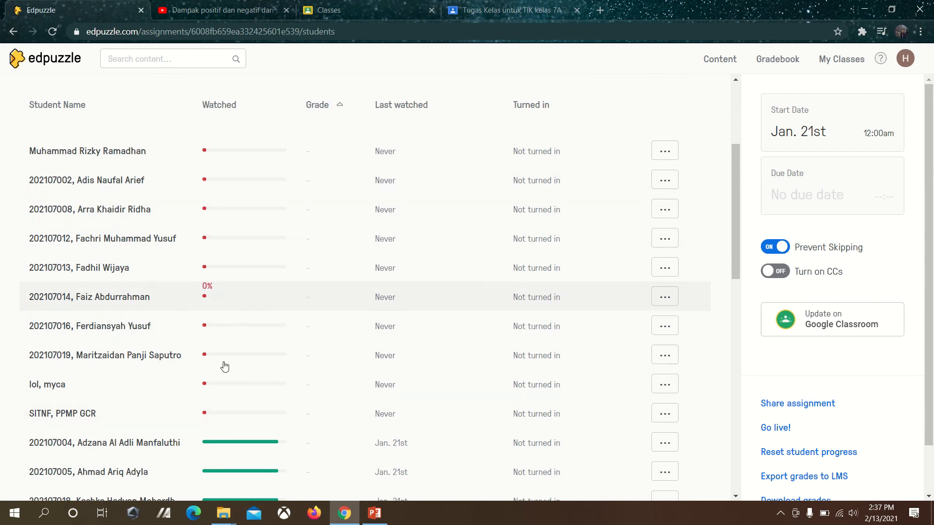
scroll(240, 366, "down", 5)
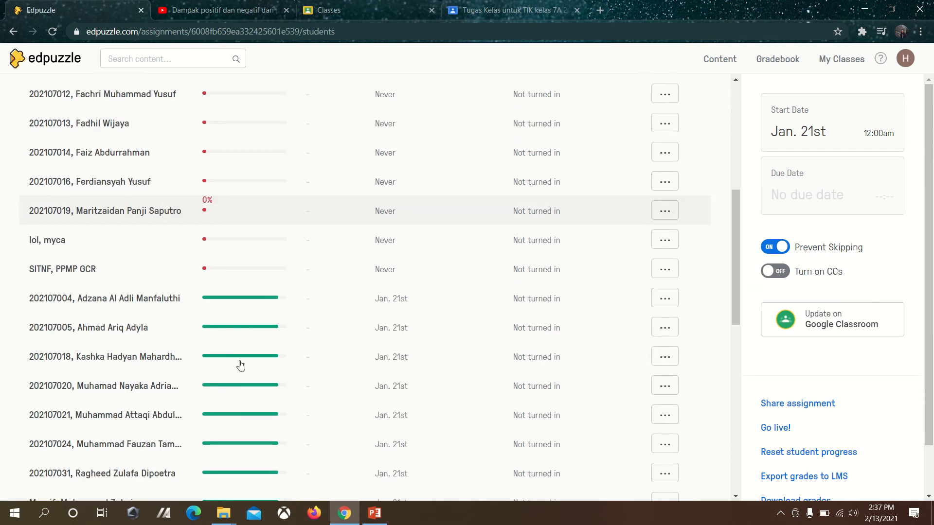
scroll(241, 366, "down", 8)
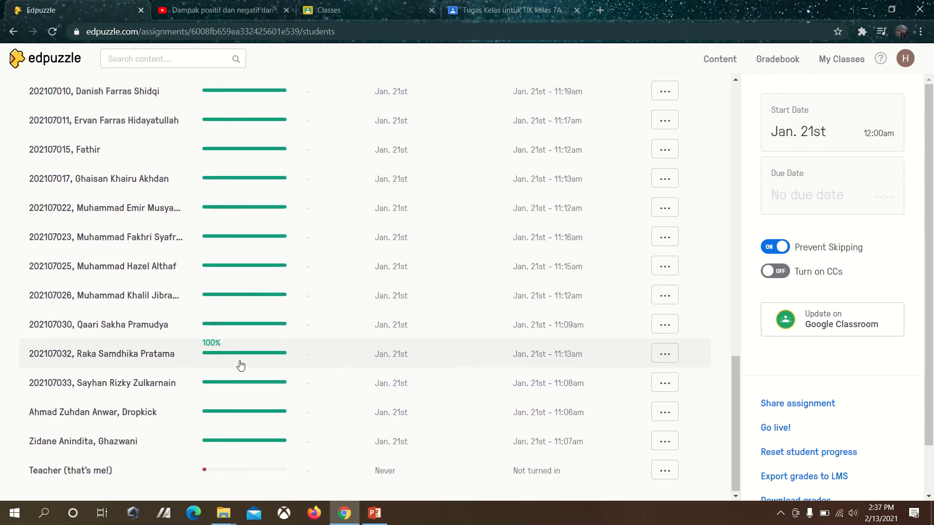
scroll(240, 366, "up", 10)
scroll(240, 366, "up", 8)
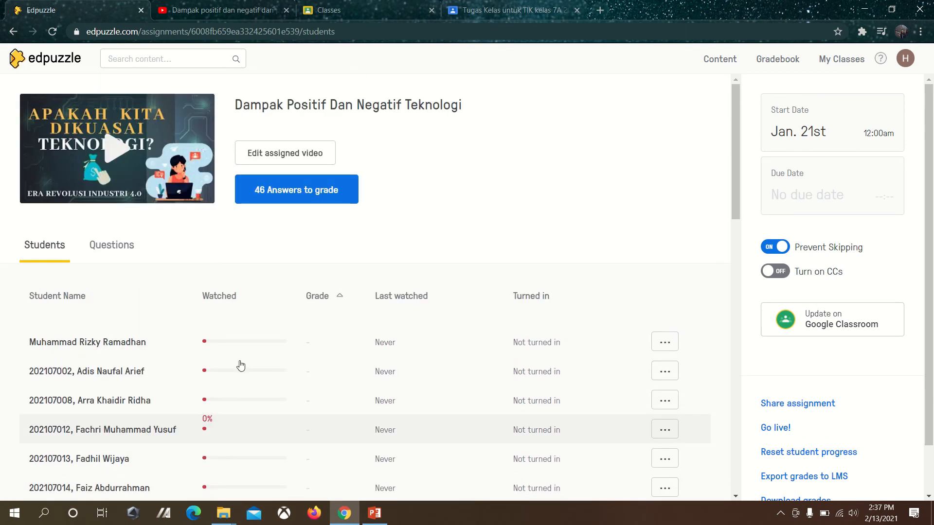
Open the assignment's answers to grade and score the first answer to "Sebutkan berbagai manfaat Teknologi !" 90 of 100
left_click(296, 191)
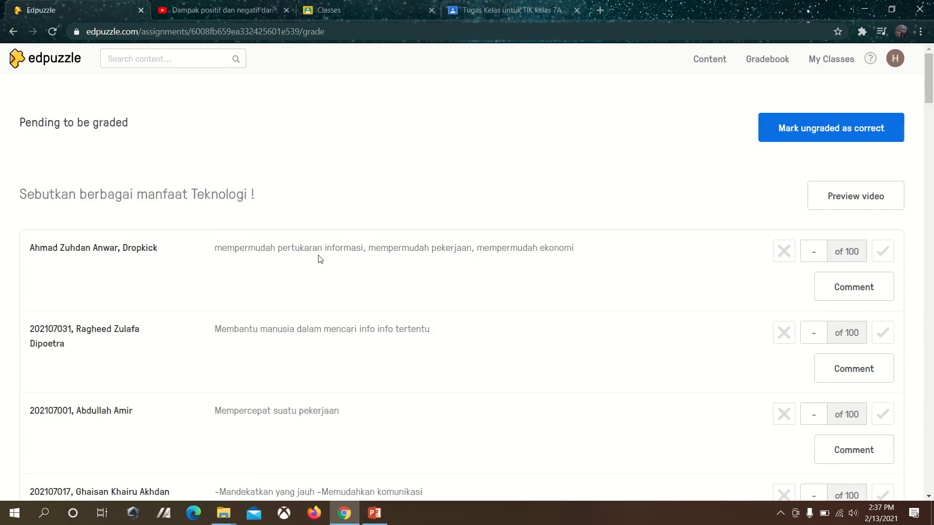
left_click(815, 253)
type("90")
left_click(885, 254)
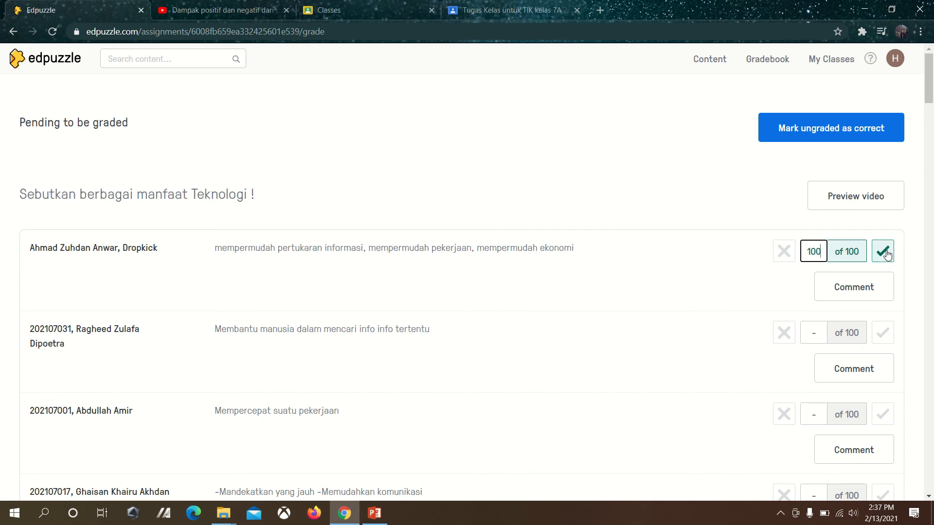
left_click(886, 253)
left_click(810, 323)
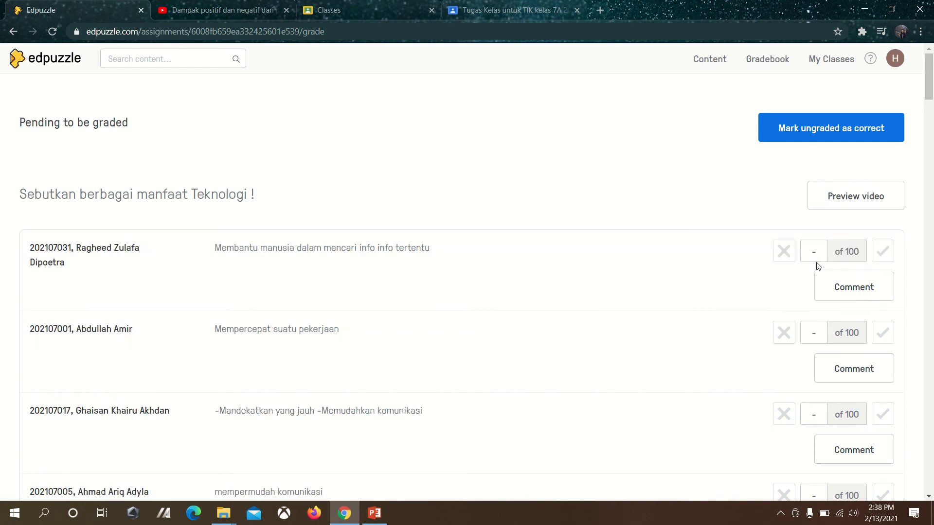
Grade the answers "Membantu manusia dalam mencari info info tertentu" and "Mempercepat suatu pekerjaan" 90 of 100 each
left_click(816, 250)
type("90")
left_click(811, 334)
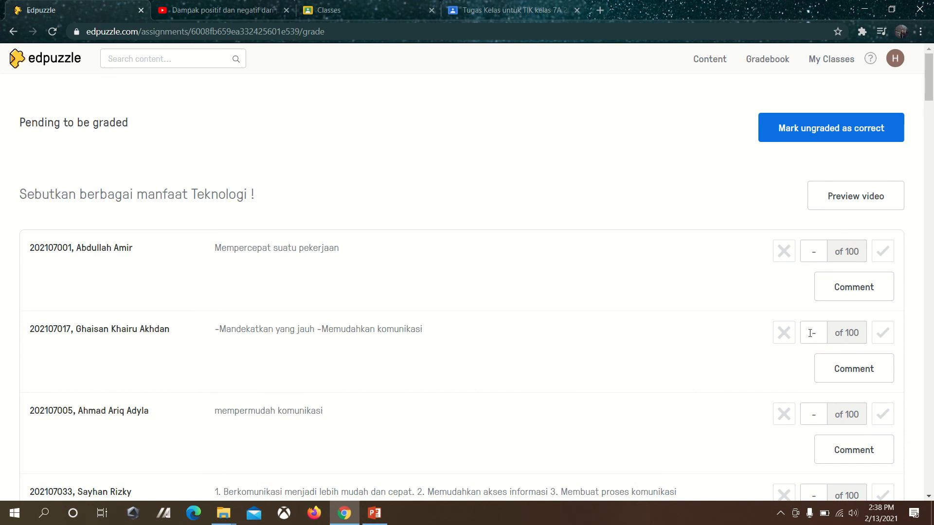
left_click(810, 334)
left_click(813, 252)
type("90")
key("Return")
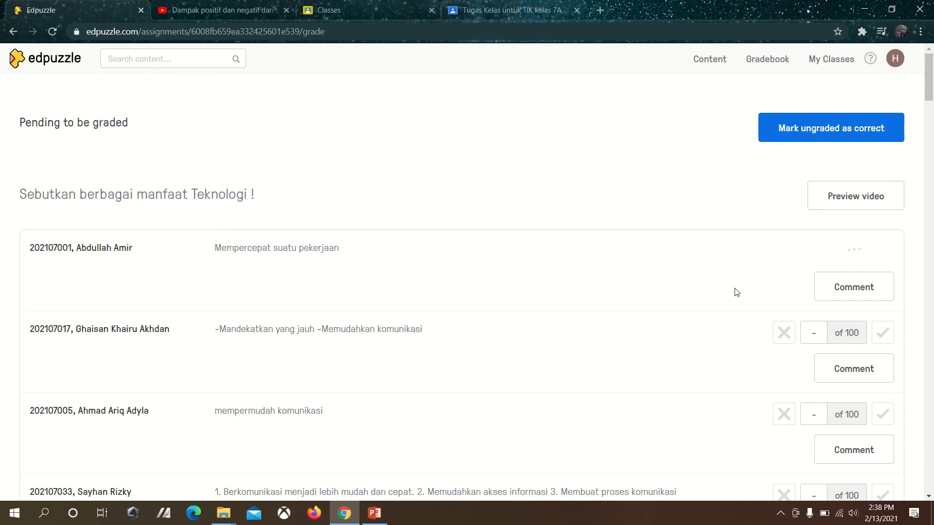
Mark all remaining ungraded answers as correct and look through the scores being applied
left_click(797, 130)
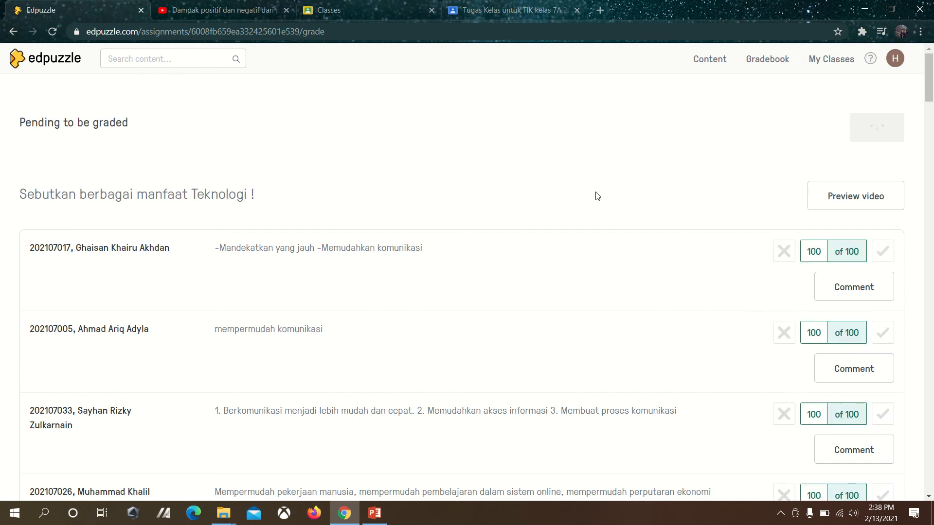
scroll(607, 288, "down", 5)
scroll(609, 290, "down", 3)
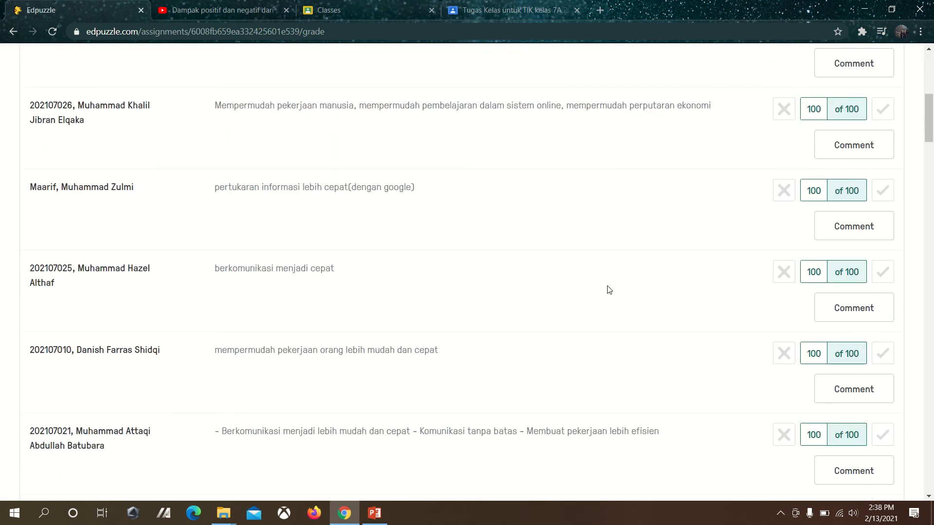
scroll(609, 290, "down", 4)
scroll(609, 290, "down", 6)
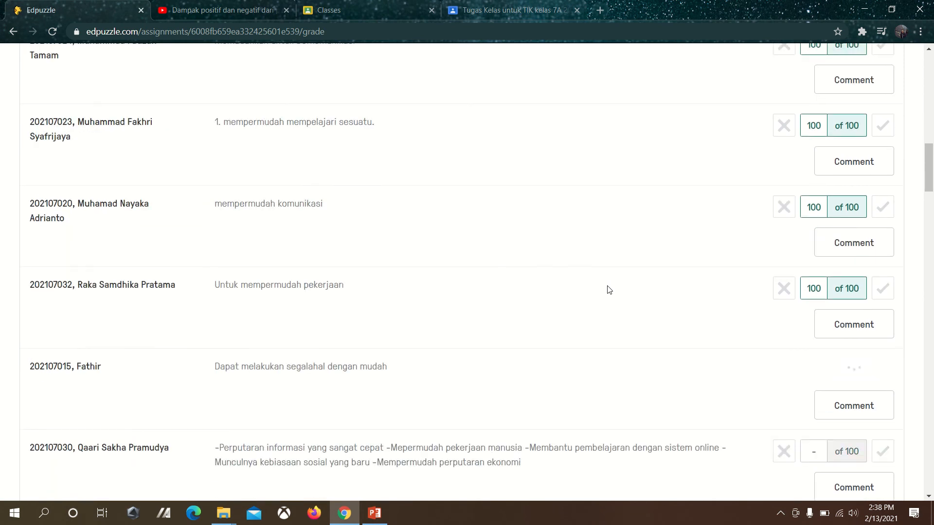
scroll(609, 290, "up", 20)
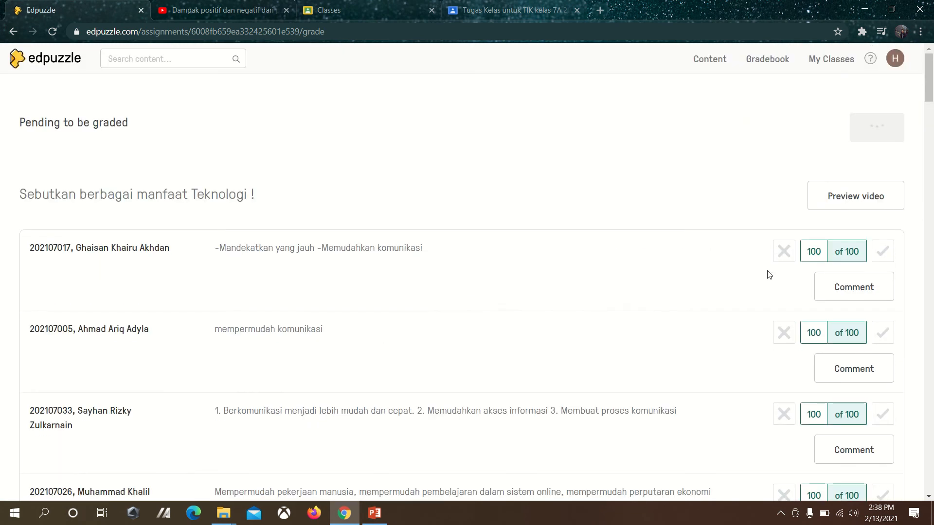
Try to re-enter the score of the answer "-Mandekatkan yang jauh -Memudahkan komunikasi" as 100
left_click(811, 251)
left_click(791, 254)
type("100")
key("BackSpace")
key("BackSpace")
type("00")
key("BackSpace")
key("BackSpace")
type("00")
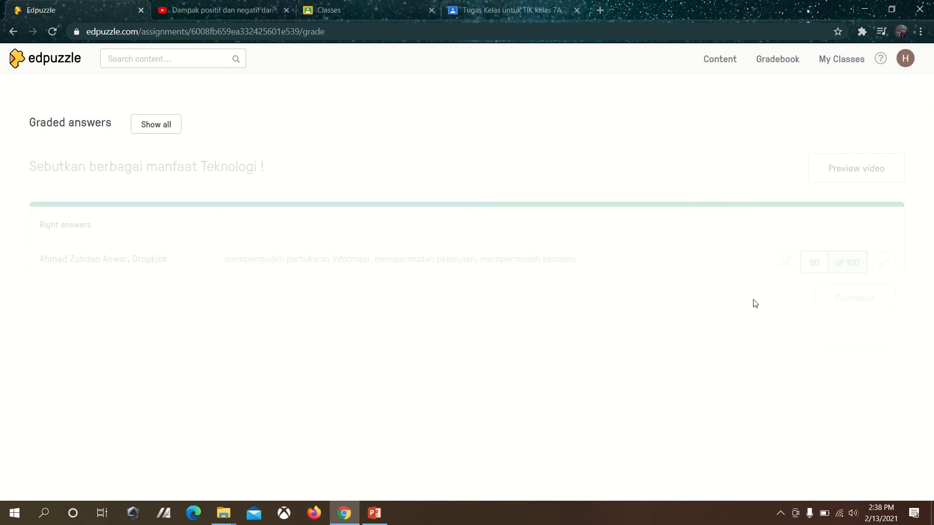
Show all graded answers and review the scores given for "Sebutkan berbagai manfaat Teknologi !"
left_click(163, 127)
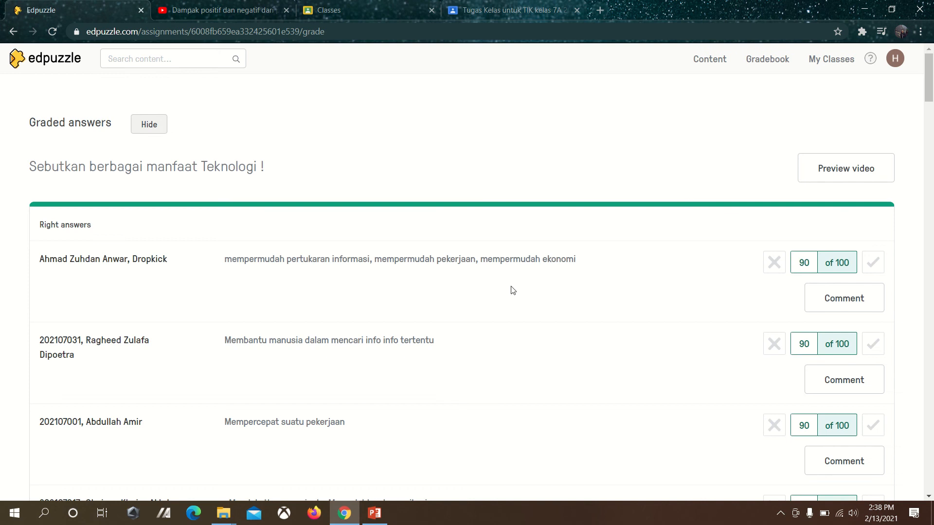
scroll(585, 339, "down", 1)
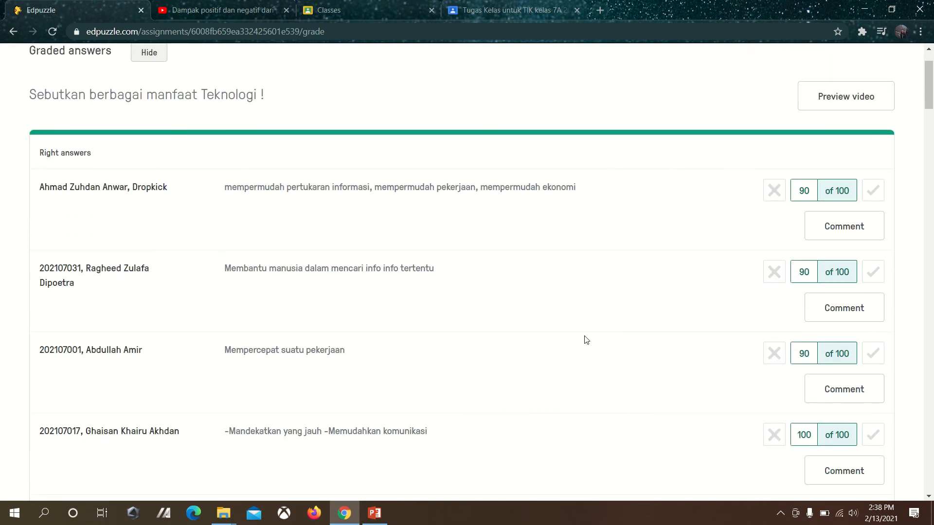
scroll(587, 339, "down", 3)
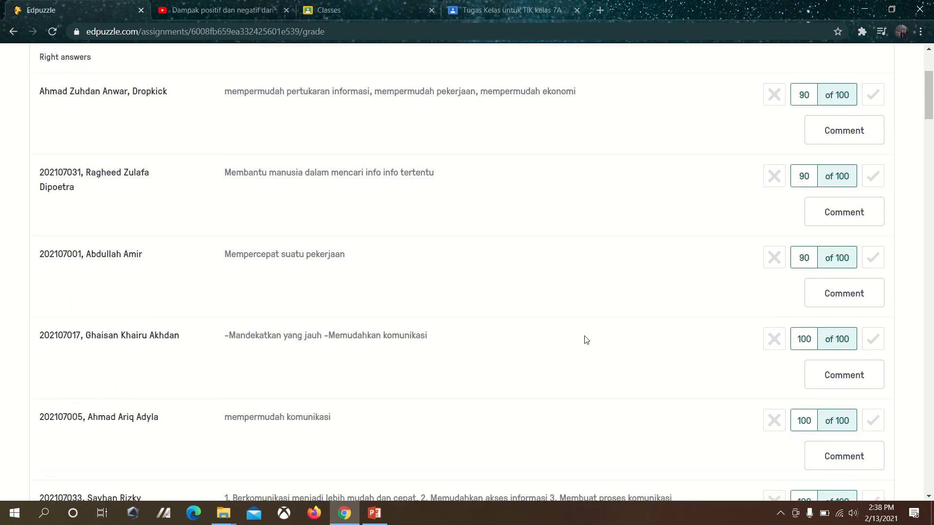
scroll(586, 340, "up", 4)
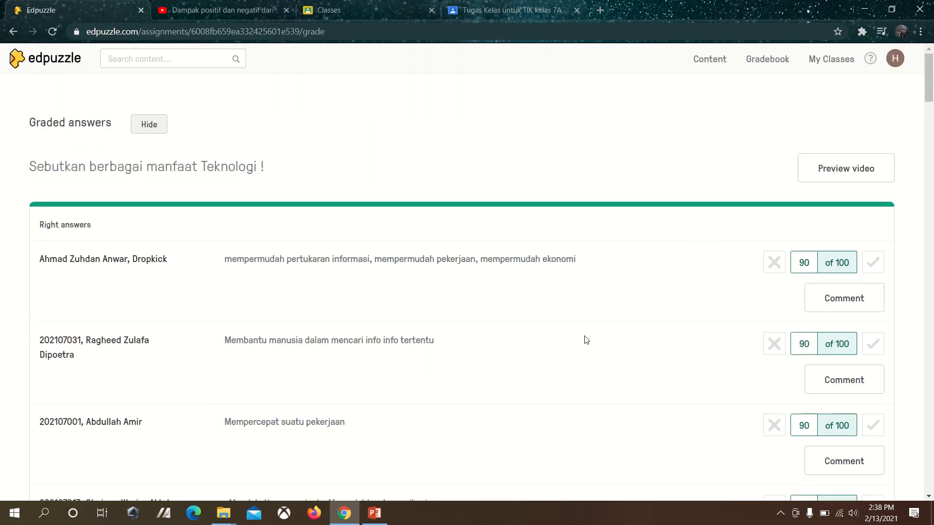
scroll(586, 340, "down", 4)
scroll(587, 340, "down", 1)
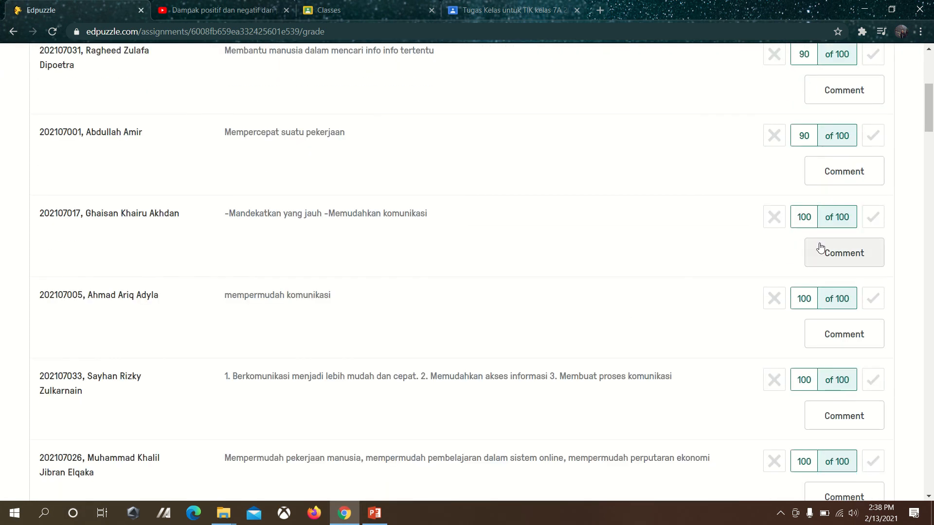
left_click(805, 216)
left_click(810, 295)
scroll(654, 252, "up", 6)
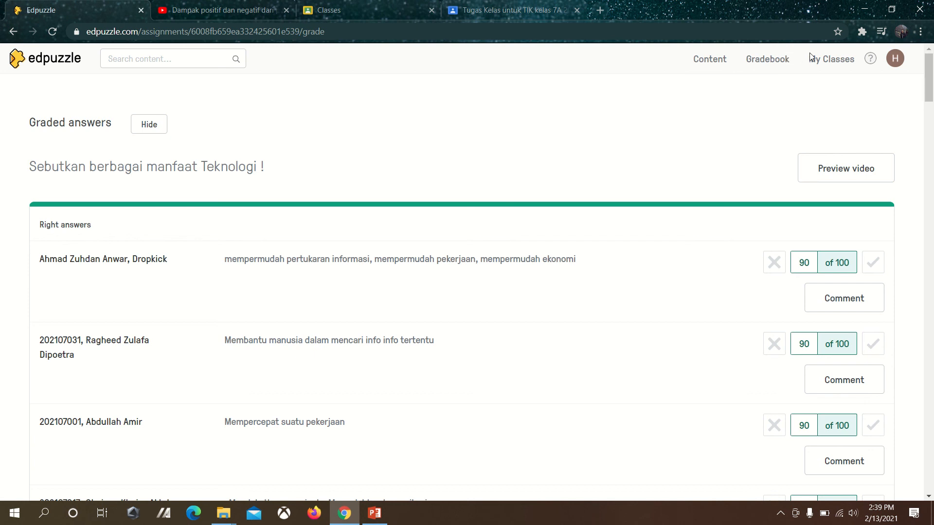
View the due assignments of the class "Ekskul Coding & Graphic Design Kls 5 6" and return to the content home page
left_click(704, 60)
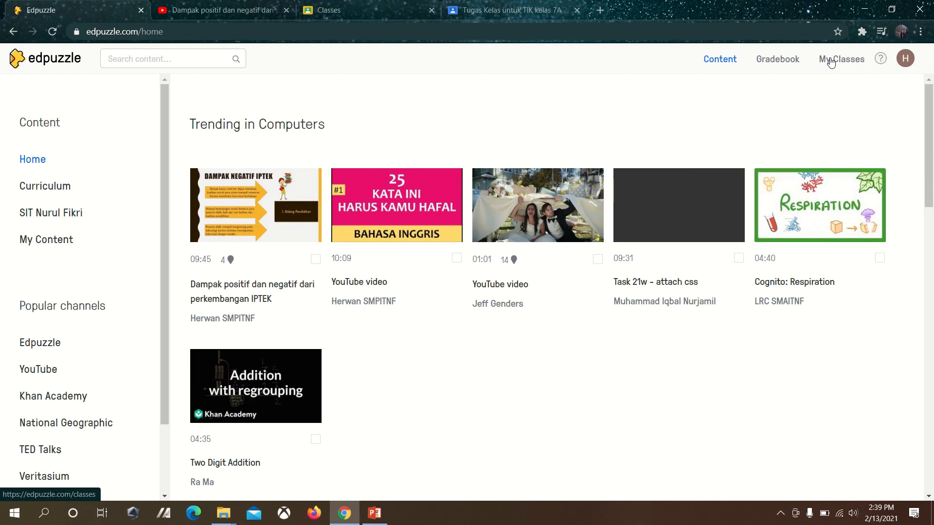
left_click(830, 61)
left_click(710, 63)
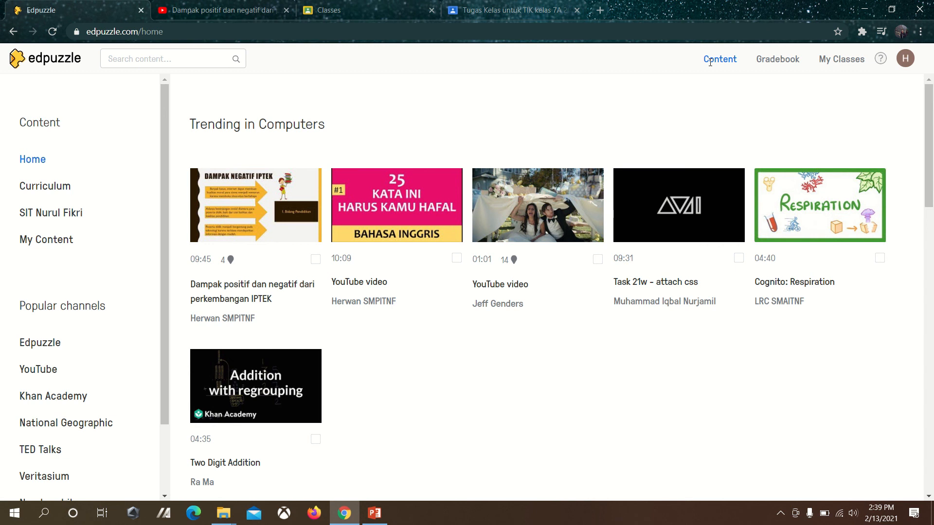
left_click(843, 61)
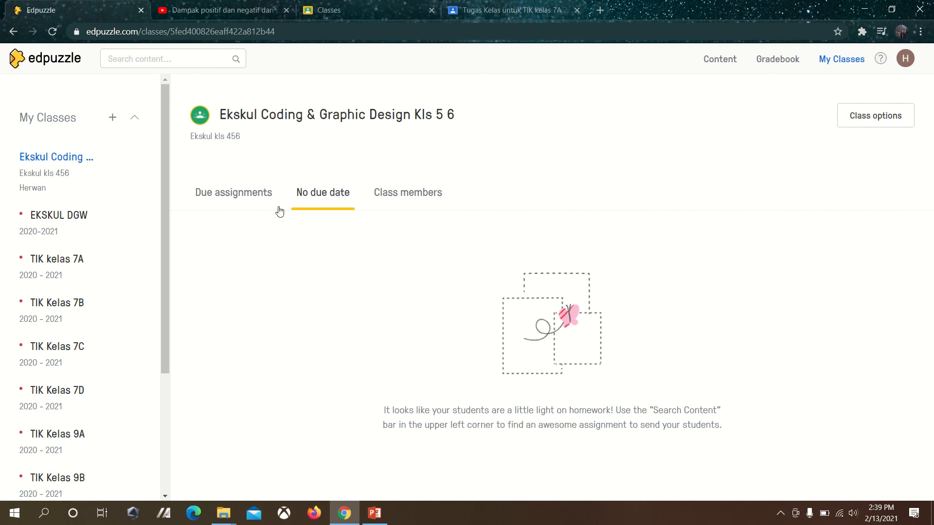
left_click(213, 197)
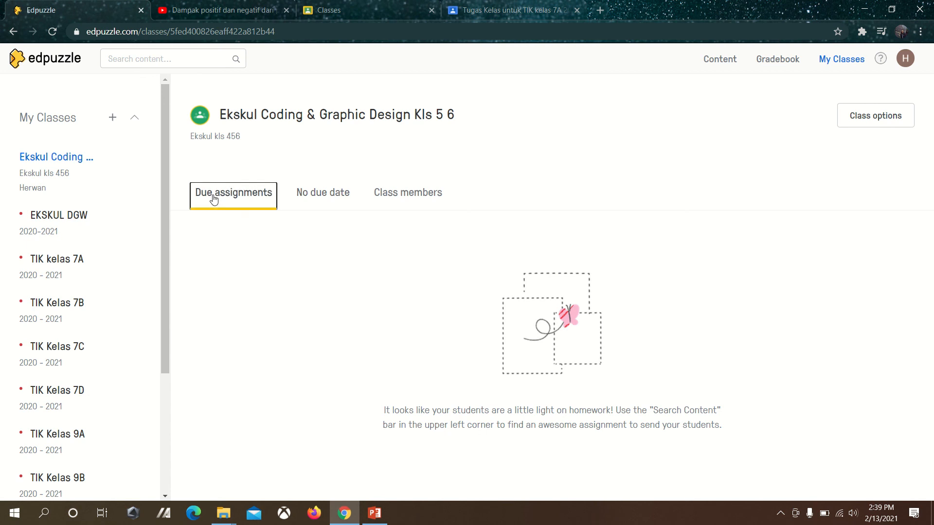
left_click(40, 56)
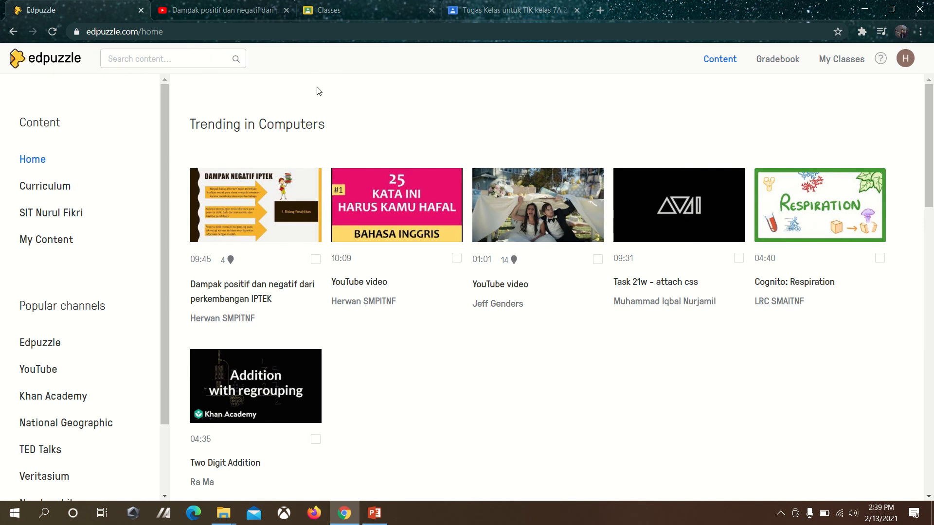
mouse_move(427, 20)
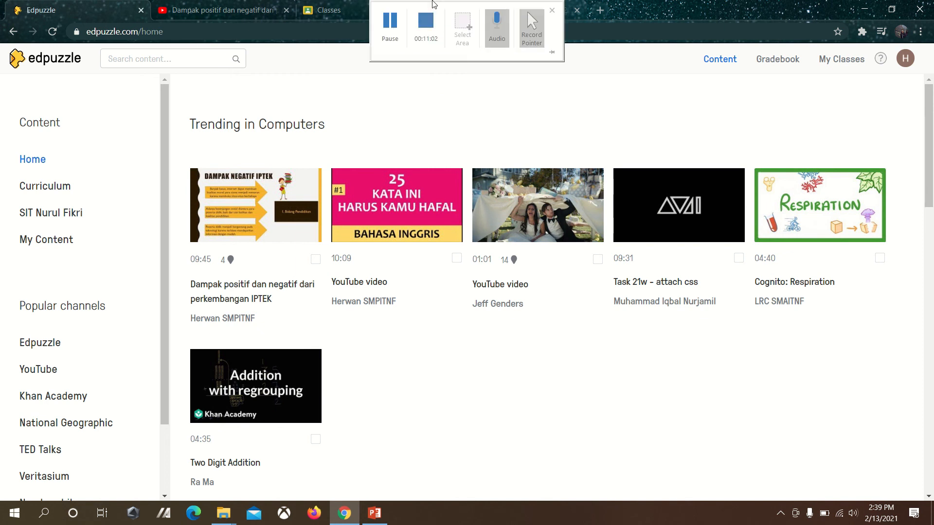
left_click(427, 30)
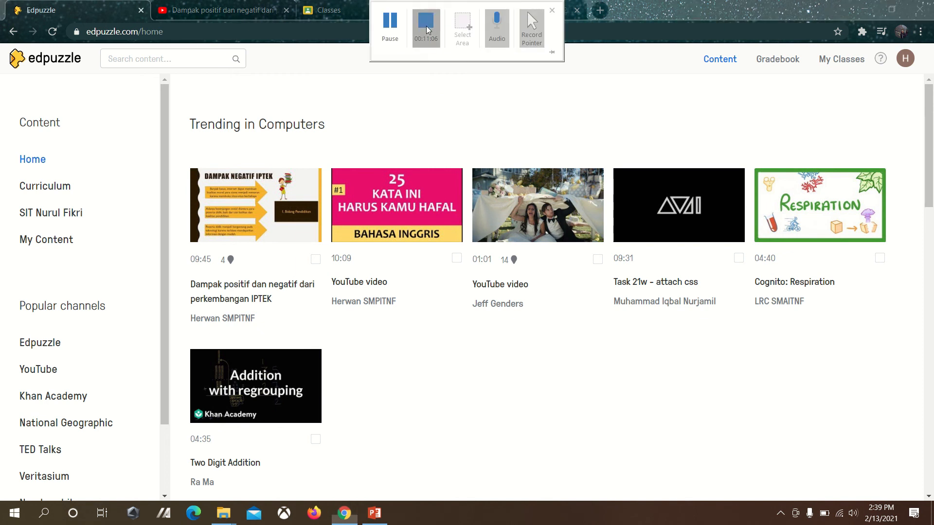